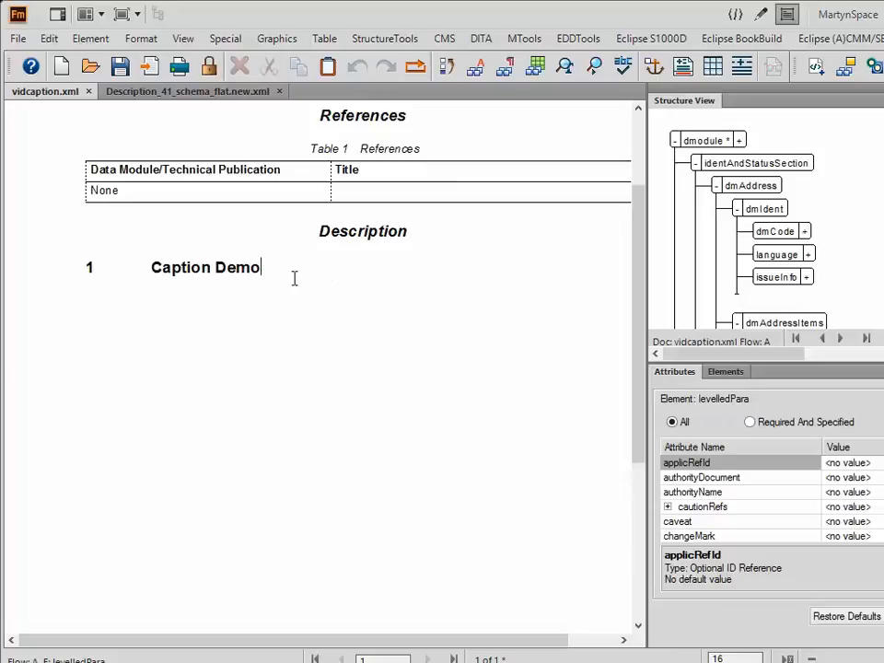
Insert a captionGroup table with three columns and one body row after the Caption Demo title inside the levelledPara
click(249, 270)
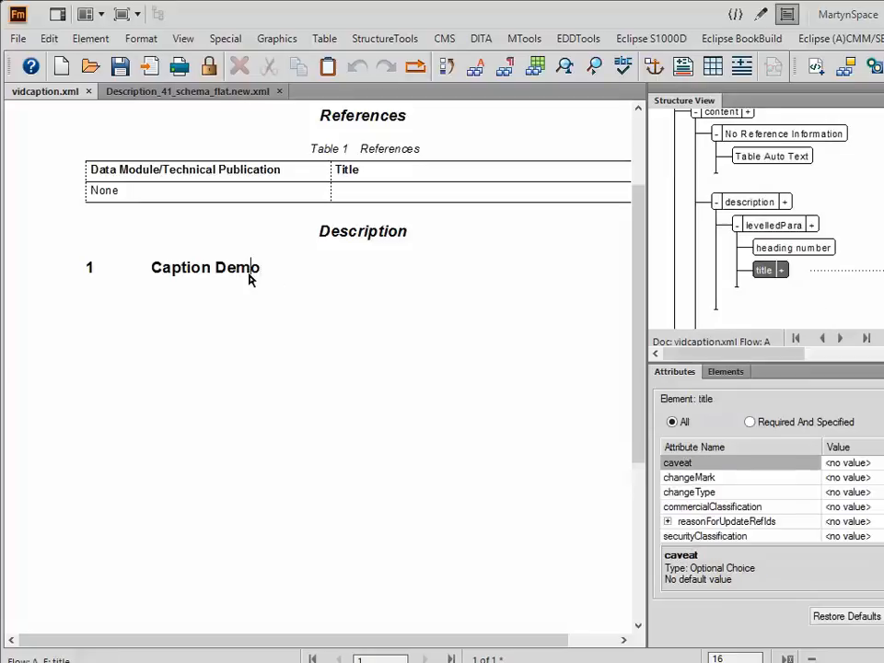
click(764, 270)
click(742, 279)
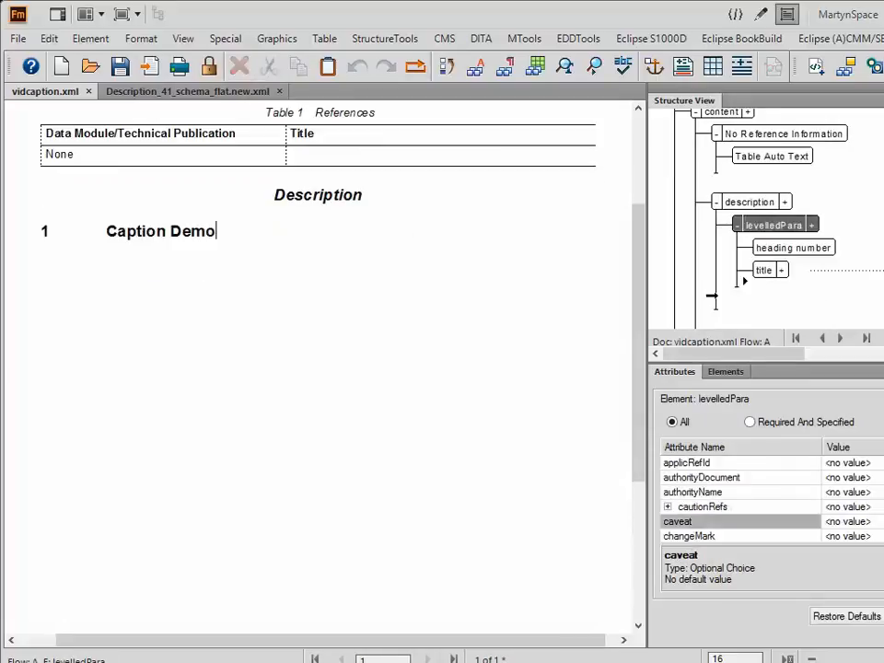
click(727, 371)
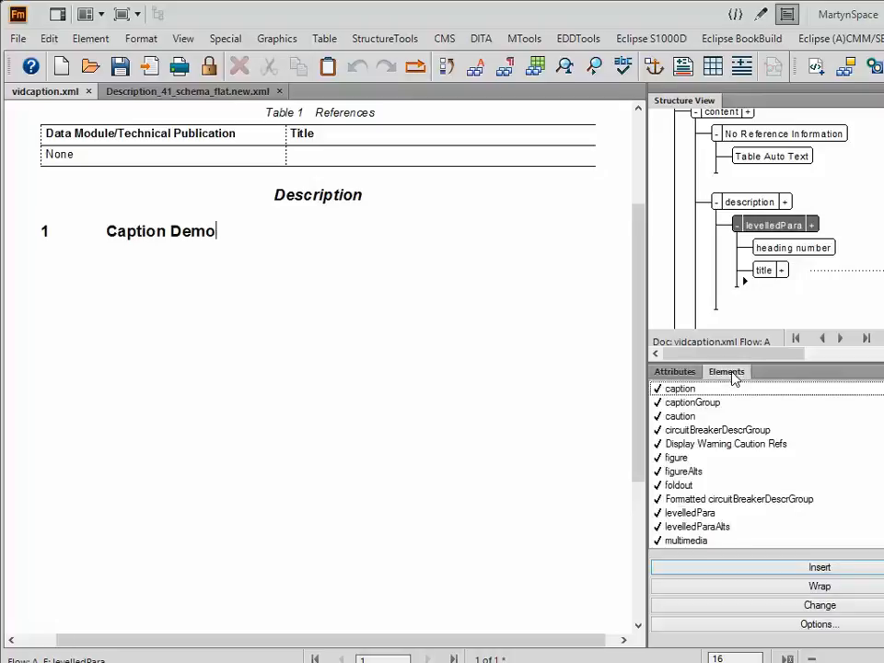
click(692, 405)
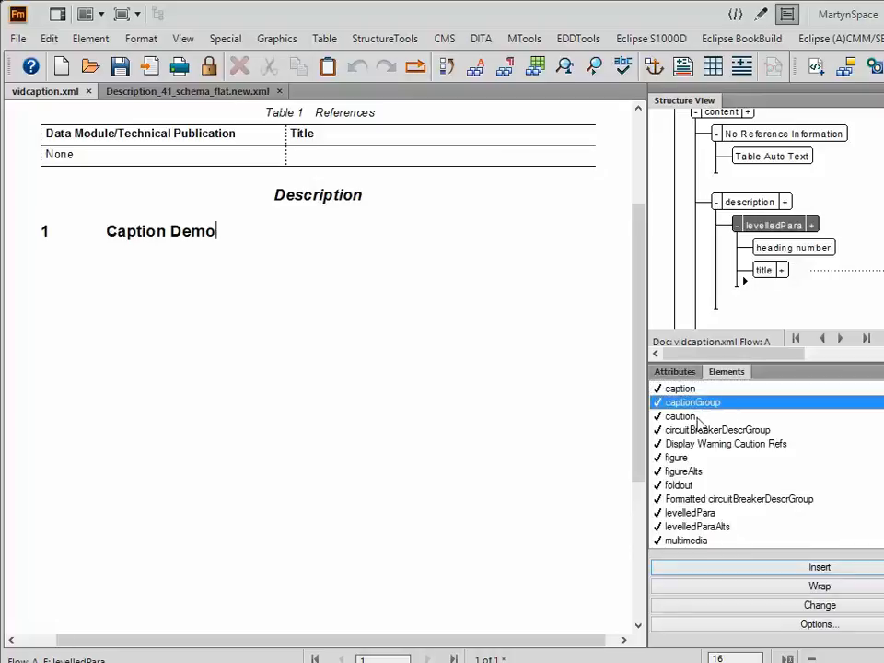
click(800, 570)
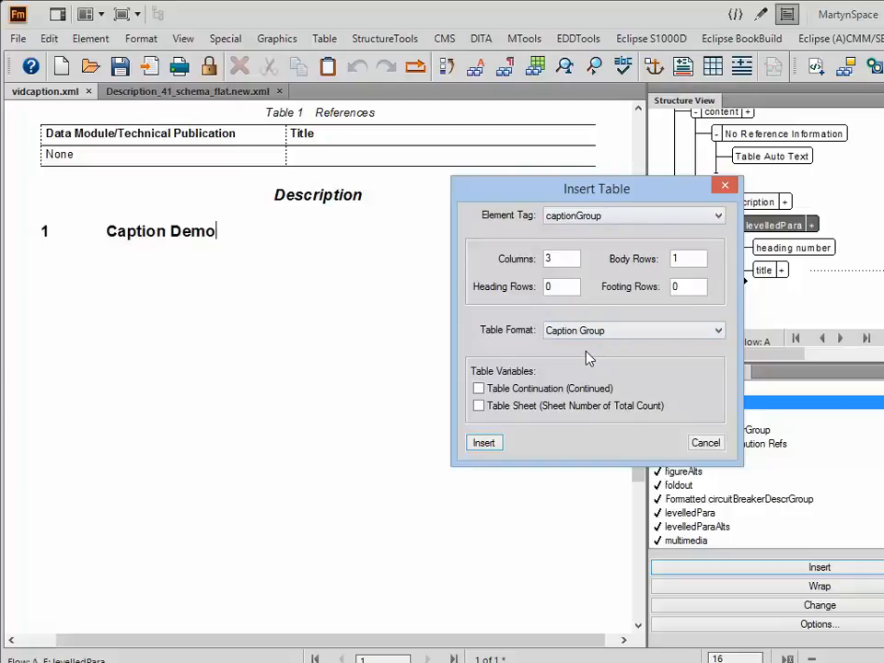
click(483, 443)
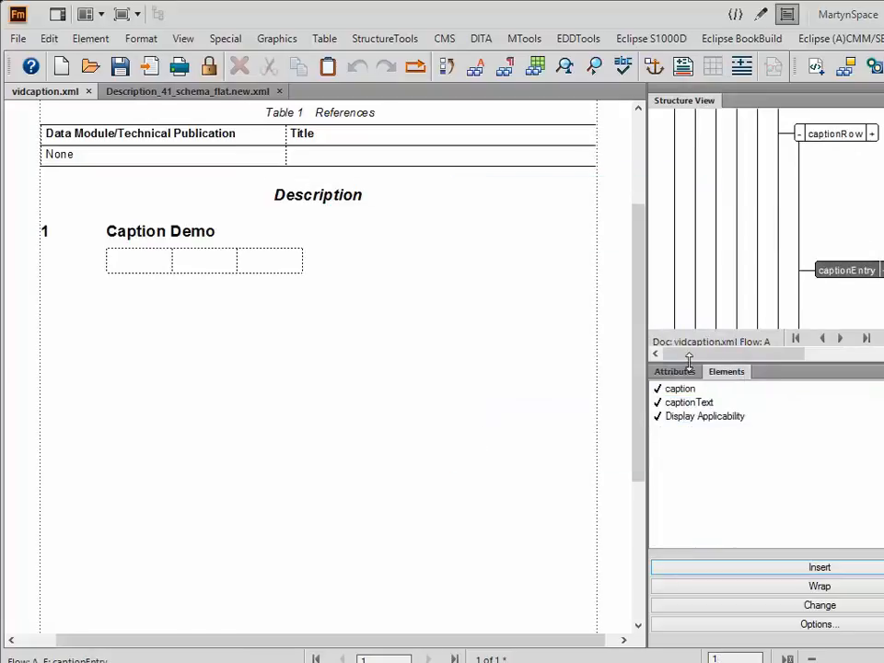
Add a caption element to the first captionEntry of the row with the text "Left hand caption"
drag(693, 355, 745, 357)
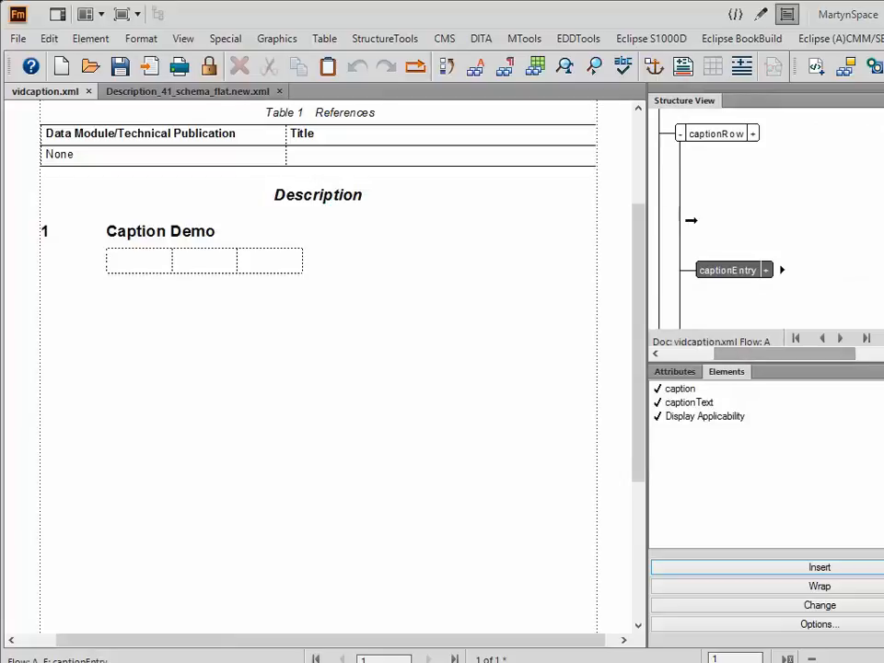
click(680, 137)
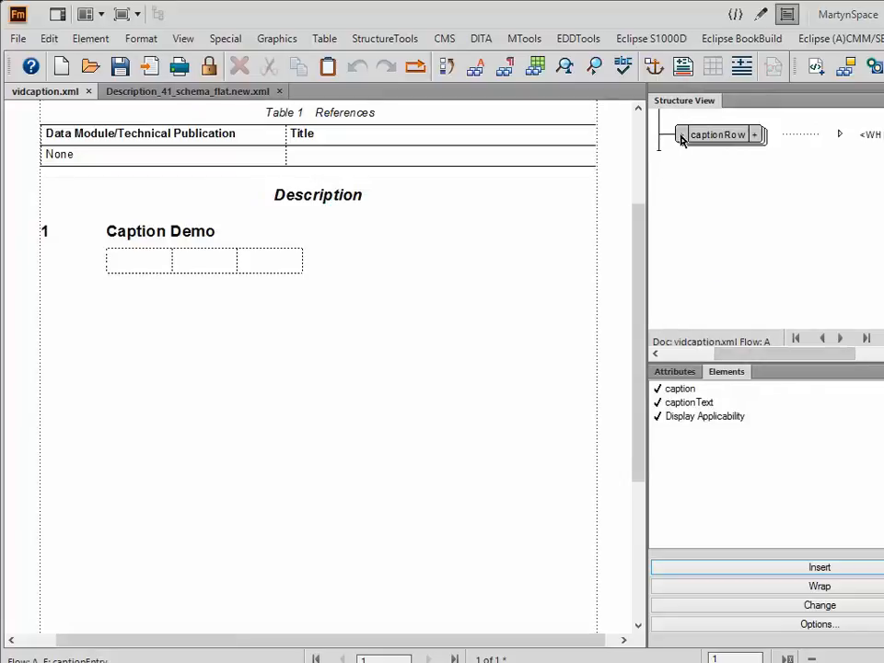
click(680, 136)
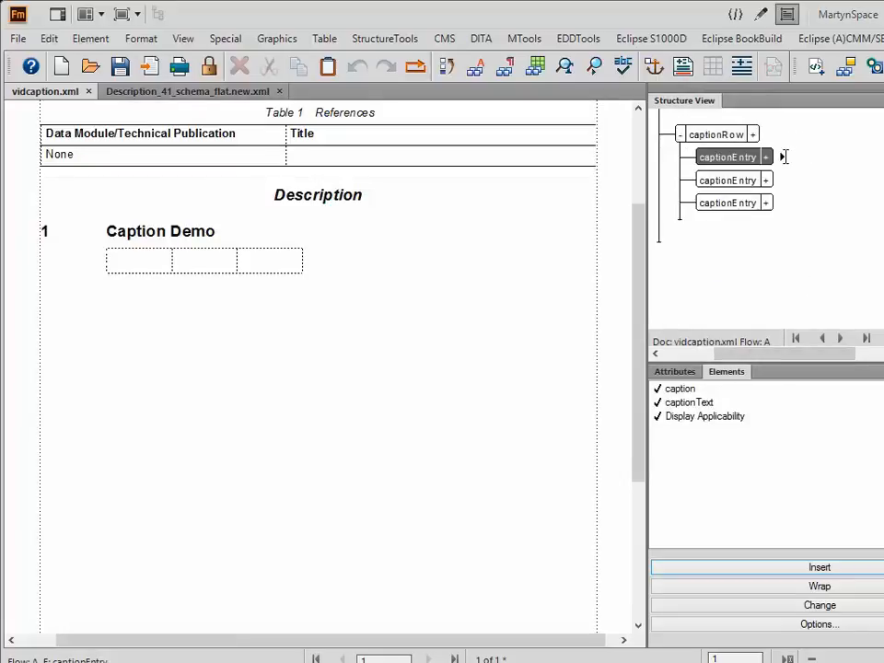
click(786, 157)
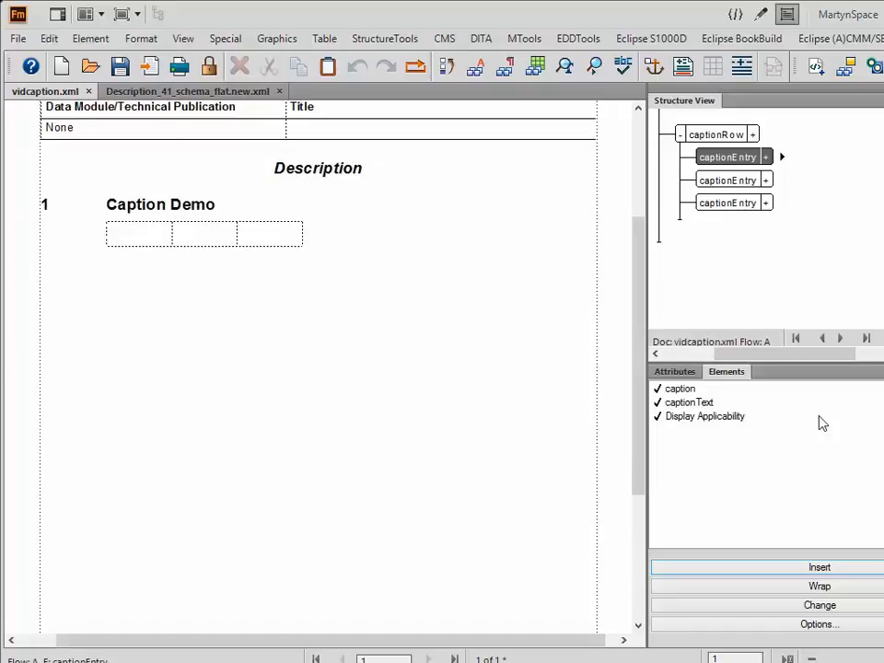
click(678, 391)
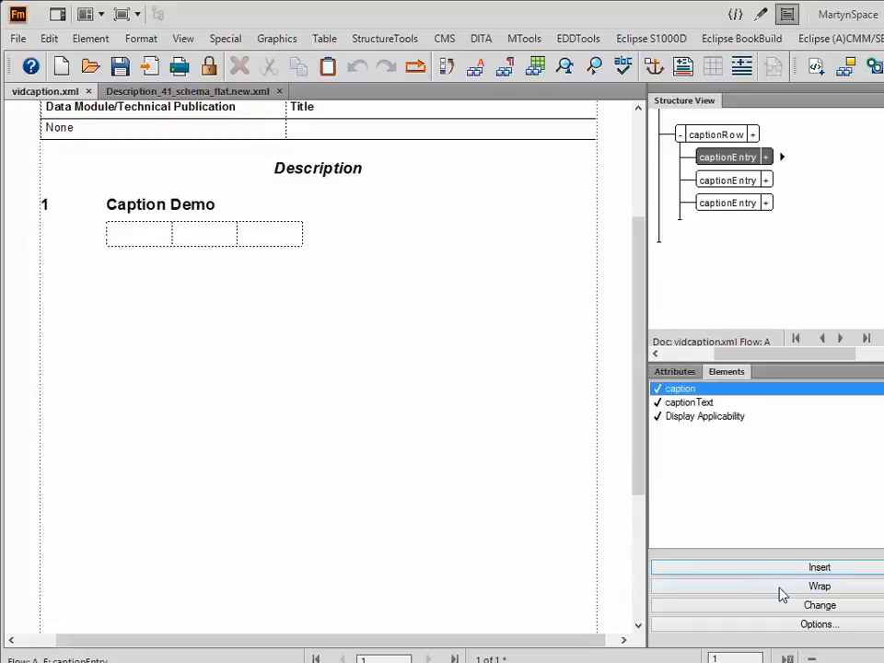
click(755, 576)
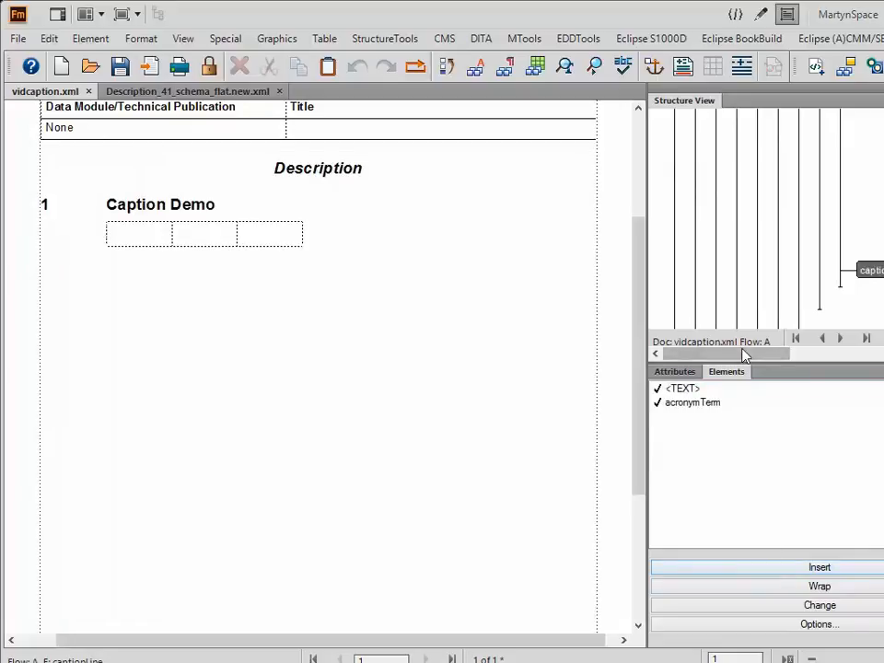
drag(746, 360, 790, 358)
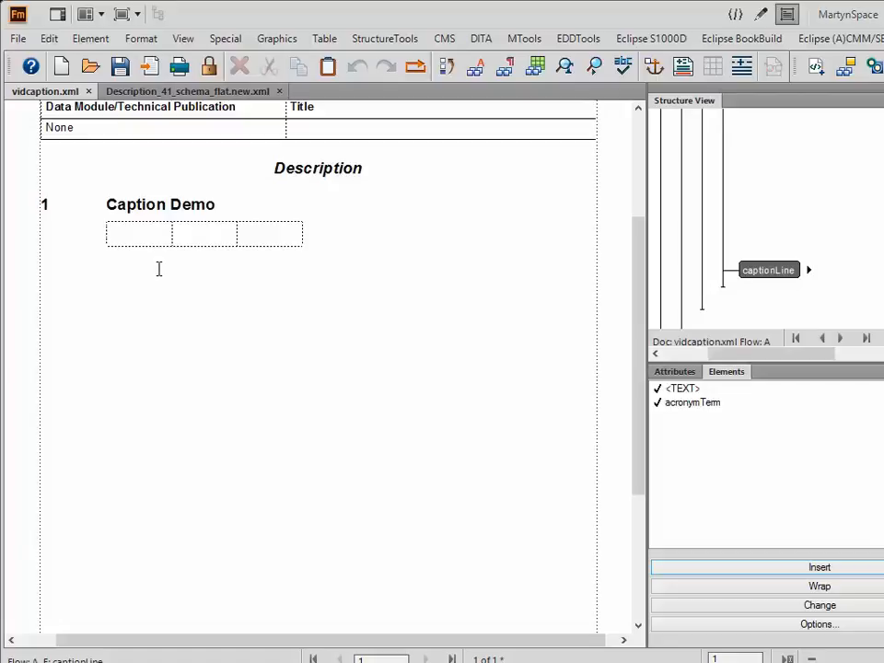
text(Left hand c)
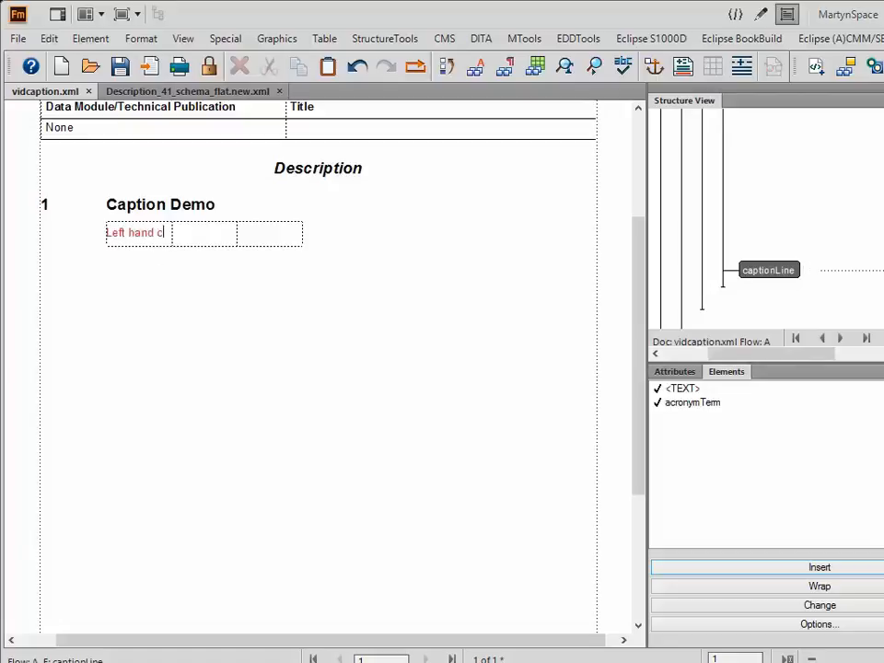
text(aption)
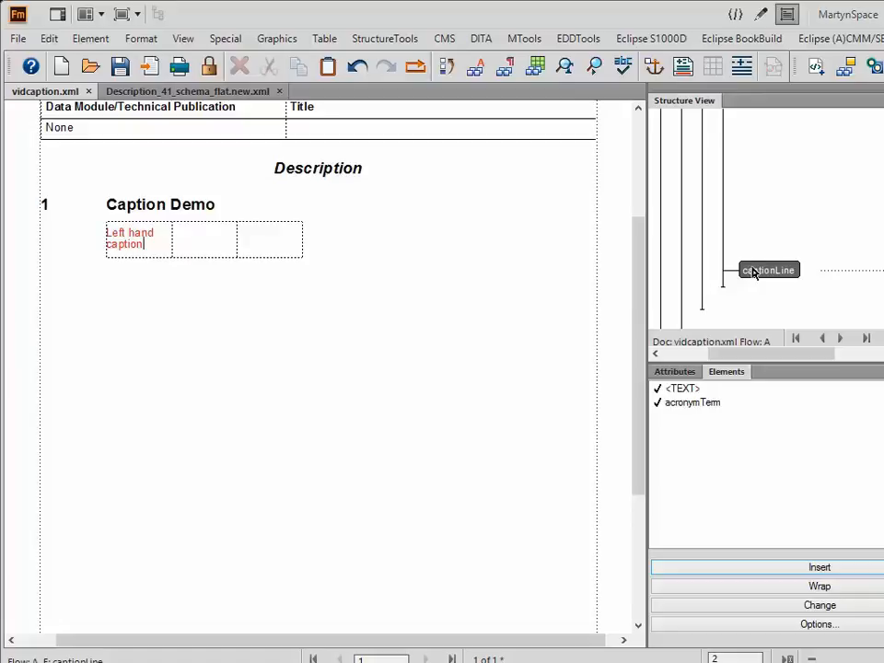
Add a caption element to the third captionEntry with the text "Right hand caption"
click(271, 245)
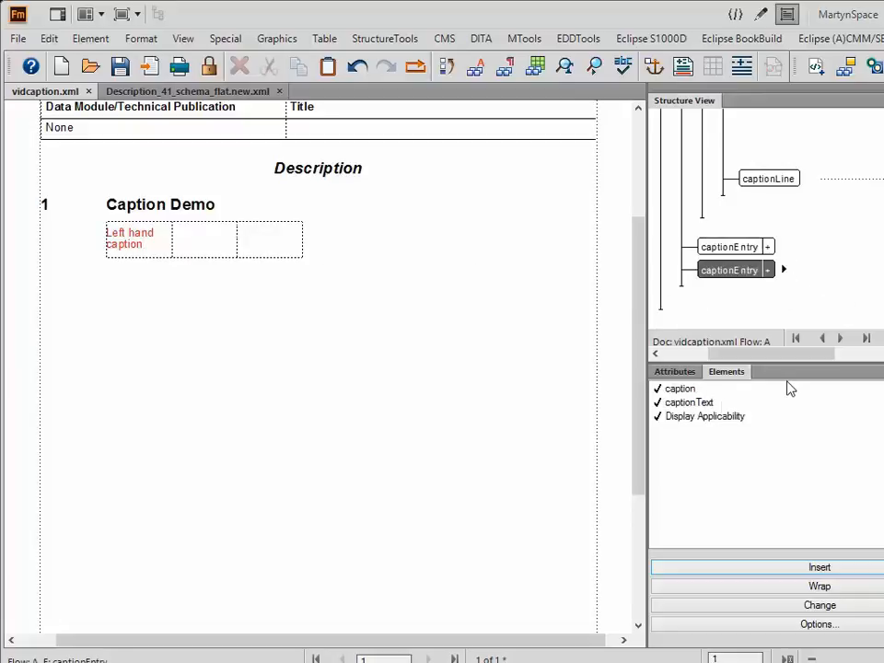
double_click(679, 390)
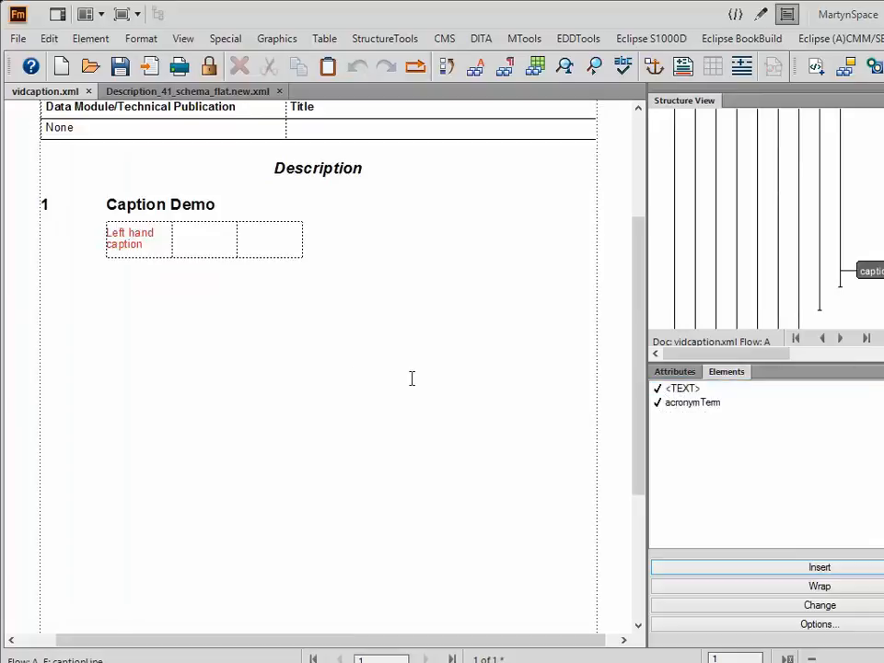
text(Ri)
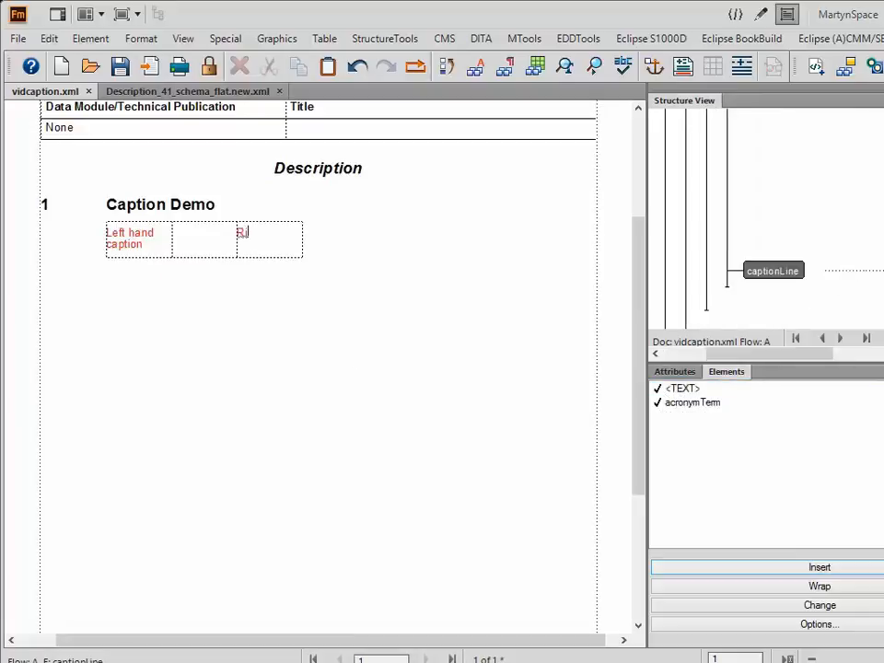
text(ght hand caption)
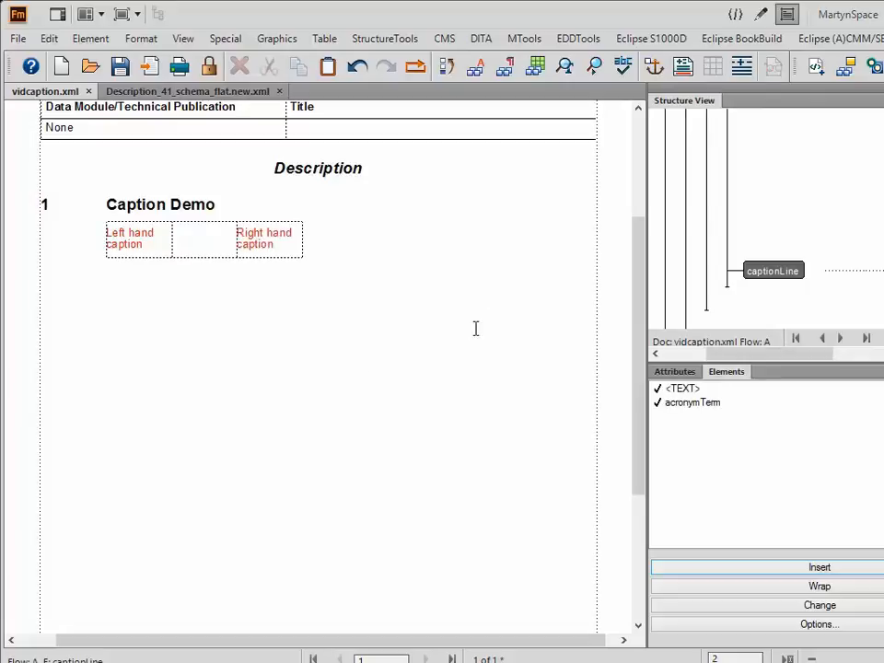
Insert a captionText element in the middle captionEntry and enter the text "Or"
click(200, 250)
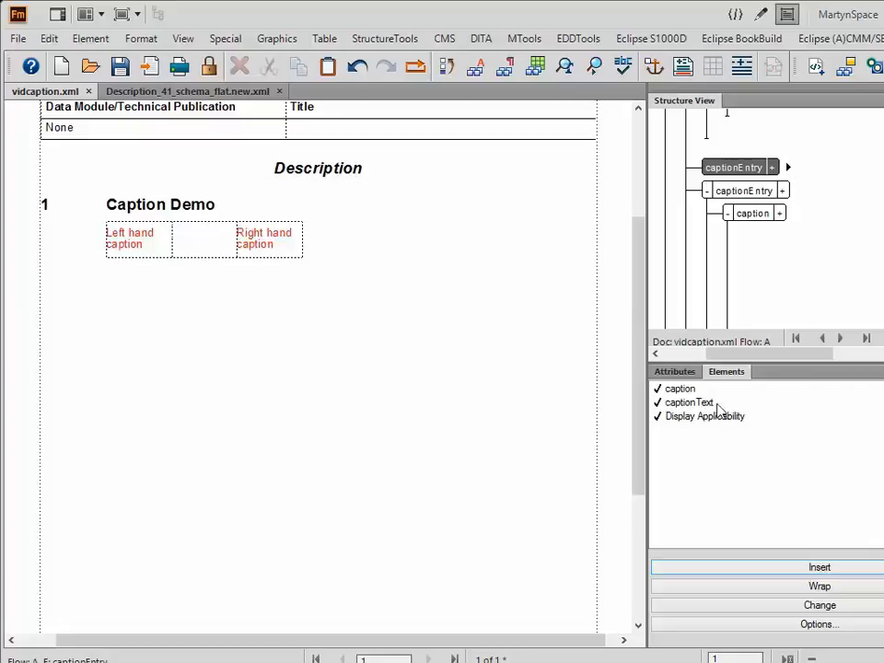
double_click(689, 404)
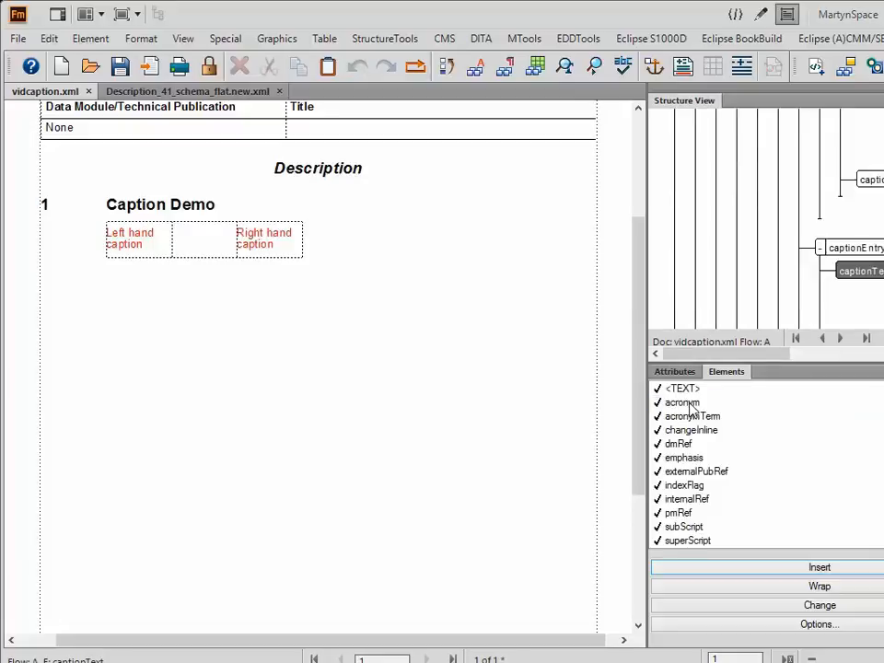
text(Or)
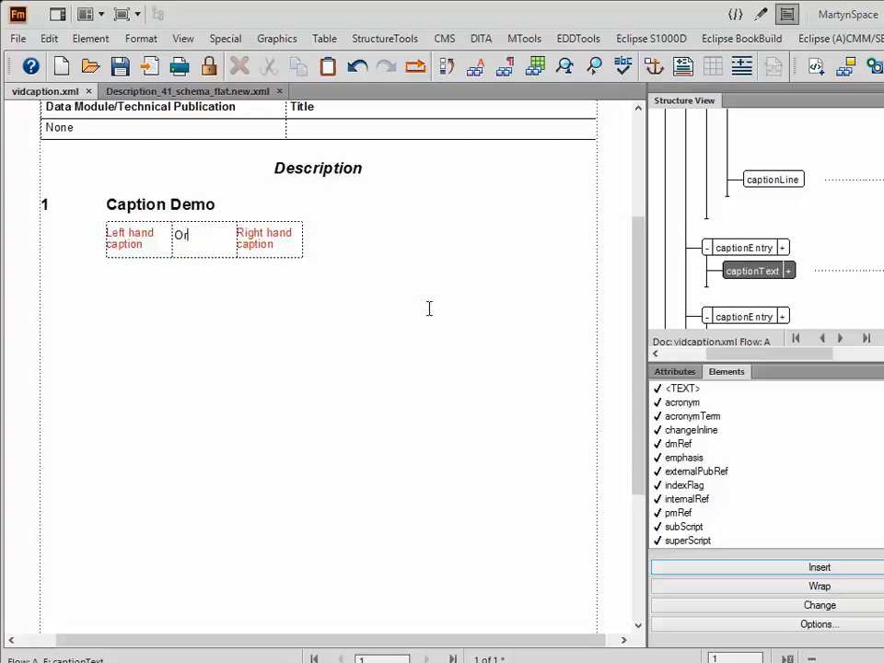
Run the Eclipse S1000D Format Captions function on the document to format its captions
click(651, 40)
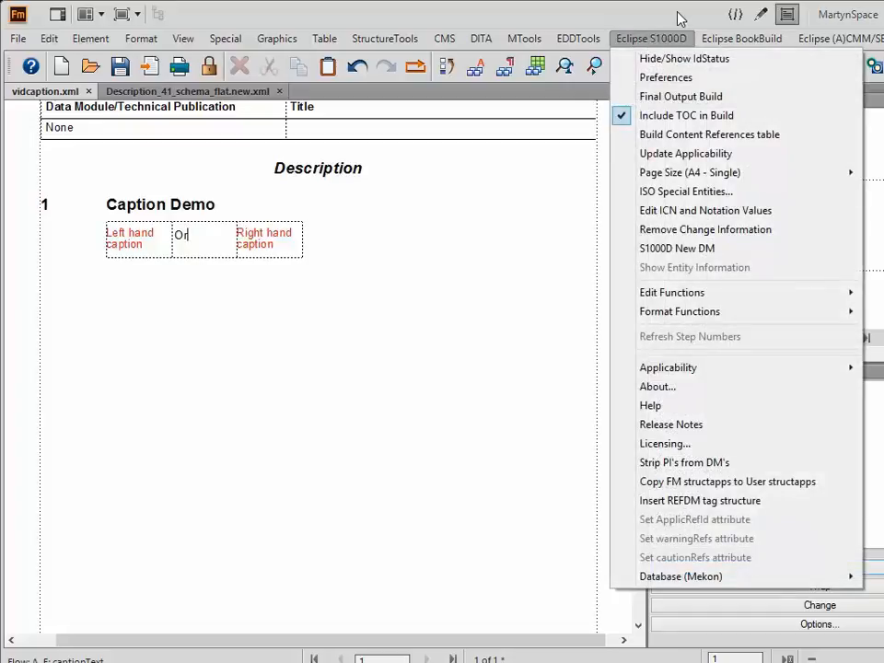
click(679, 19)
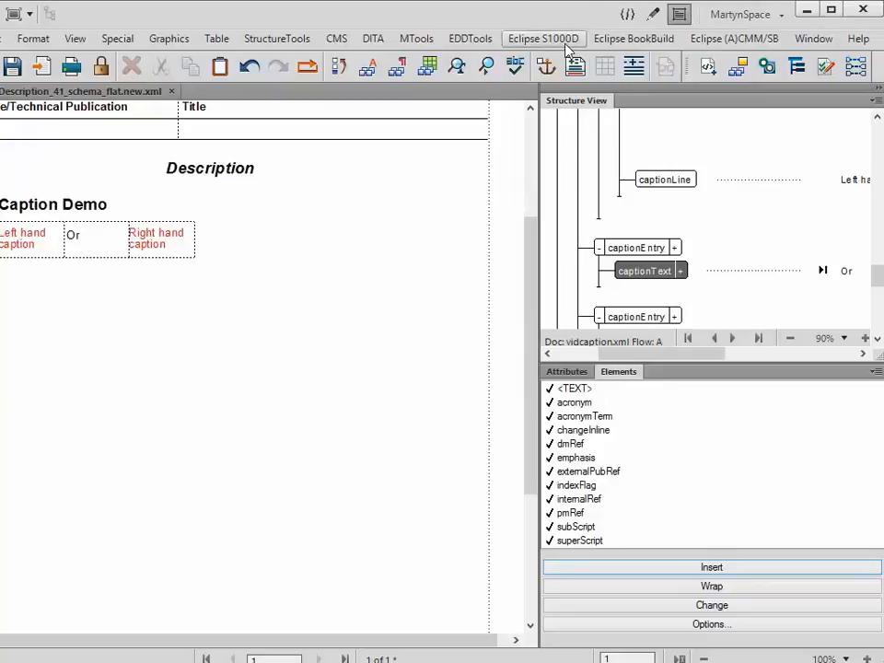
click(558, 39)
mouse_move(566, 316)
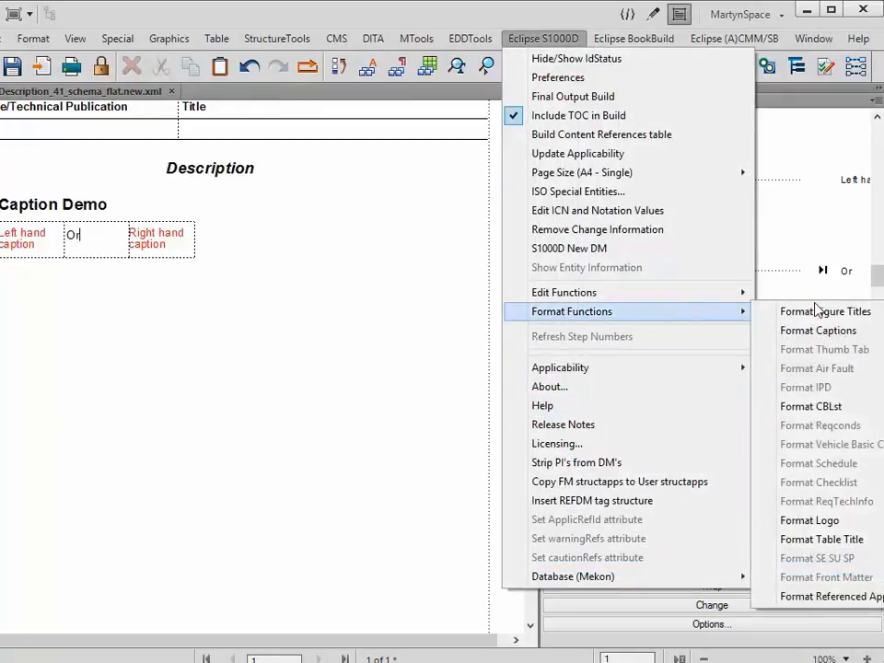
click(821, 332)
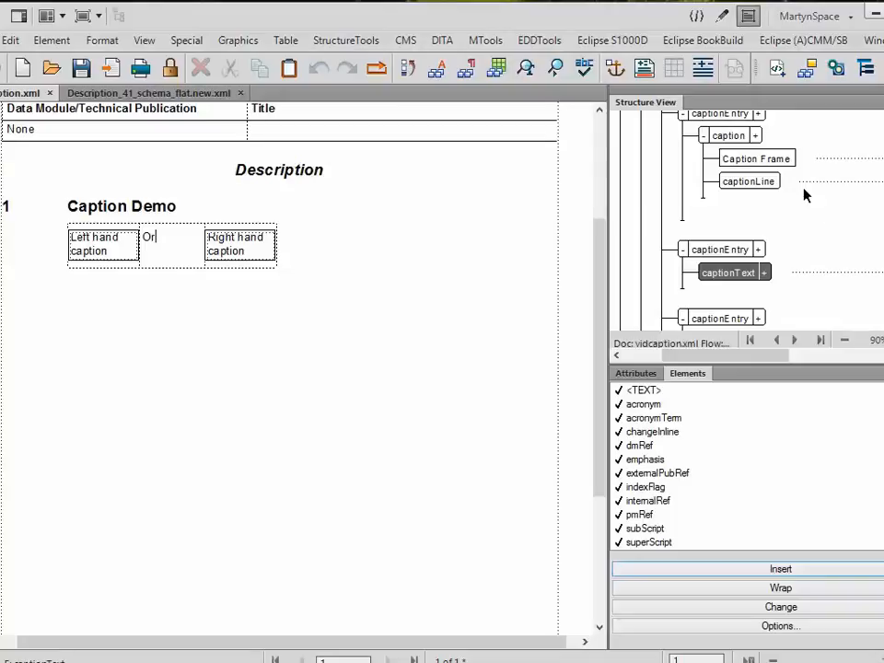
Set the color attribute of the left-hand caption element to co01
click(757, 135)
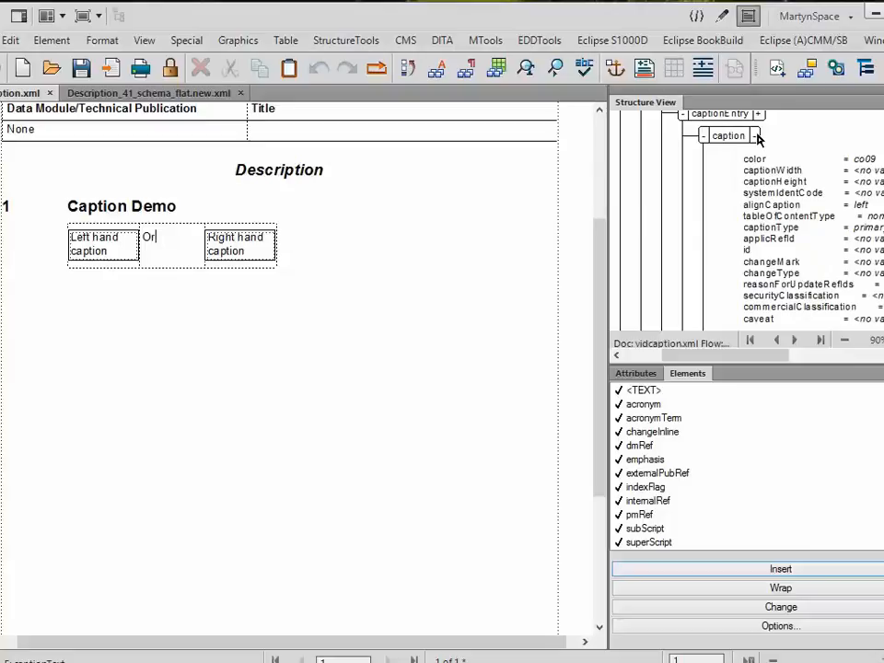
double_click(866, 164)
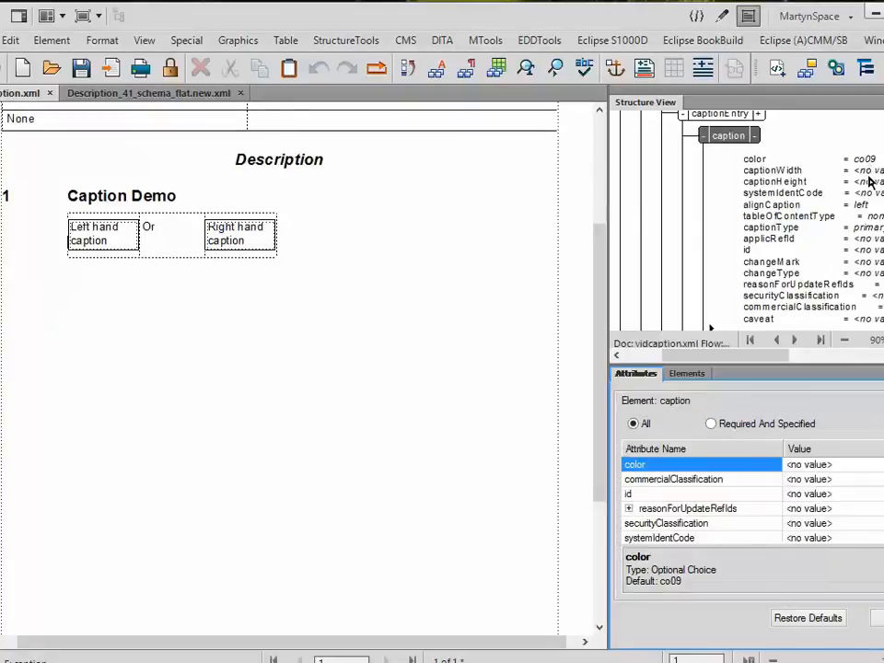
click(826, 467)
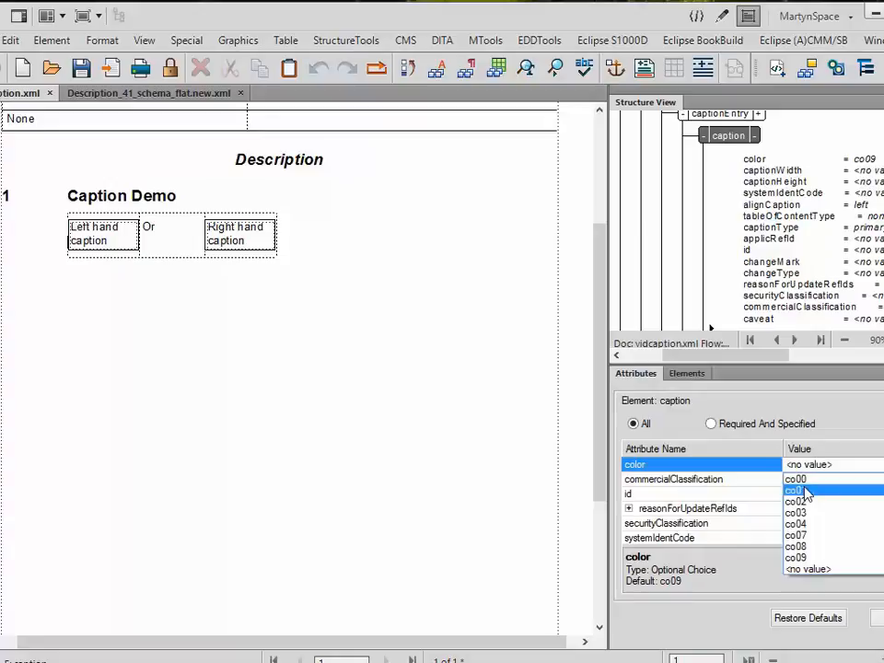
click(800, 491)
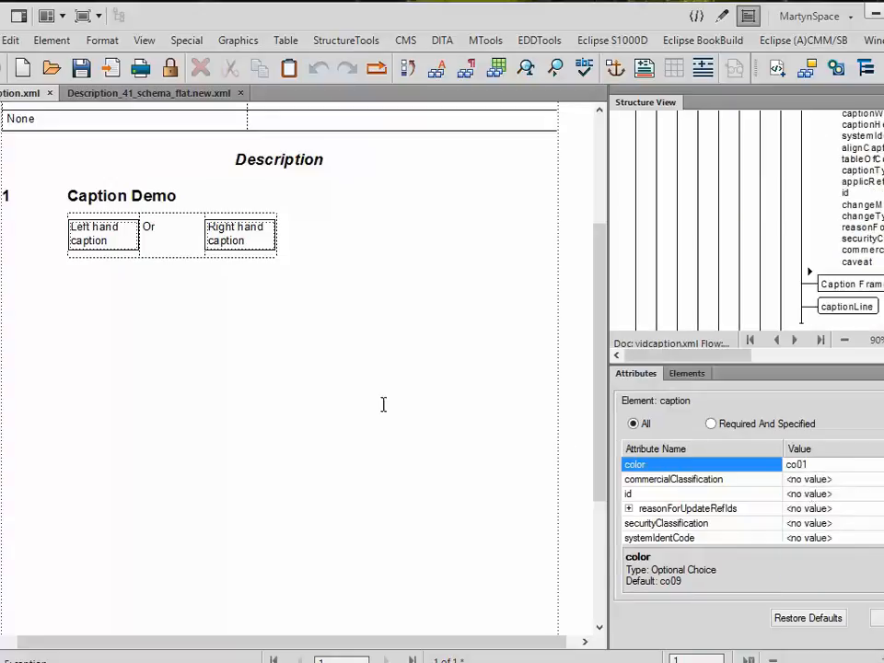
Set the color attribute of the right-hand caption element to co04
click(219, 240)
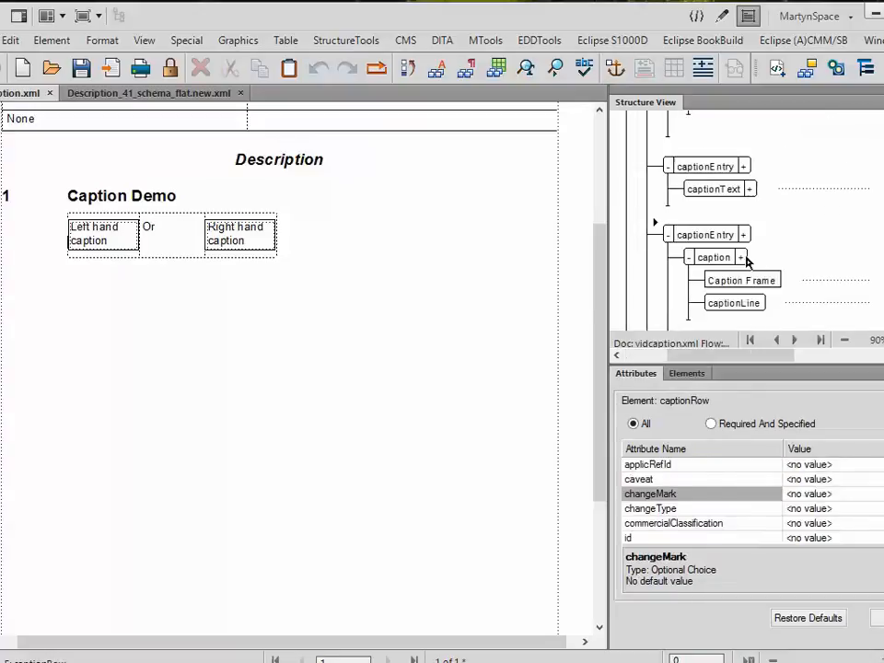
click(745, 258)
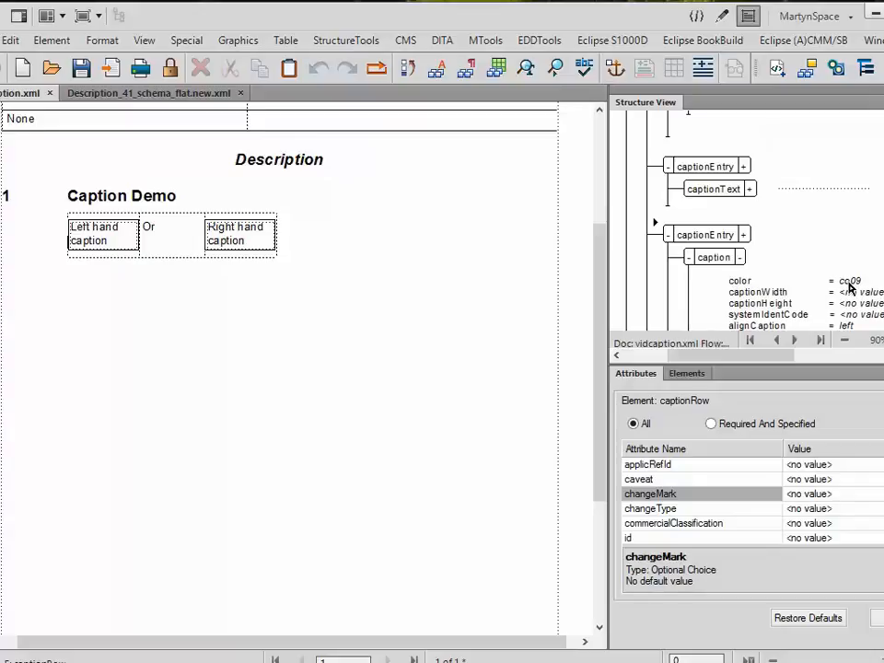
click(852, 288)
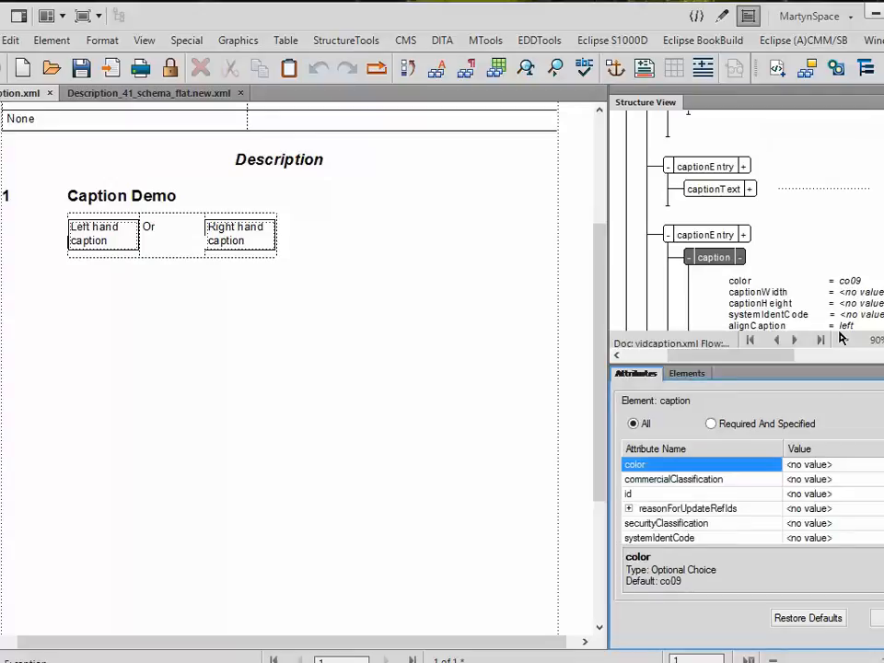
click(828, 466)
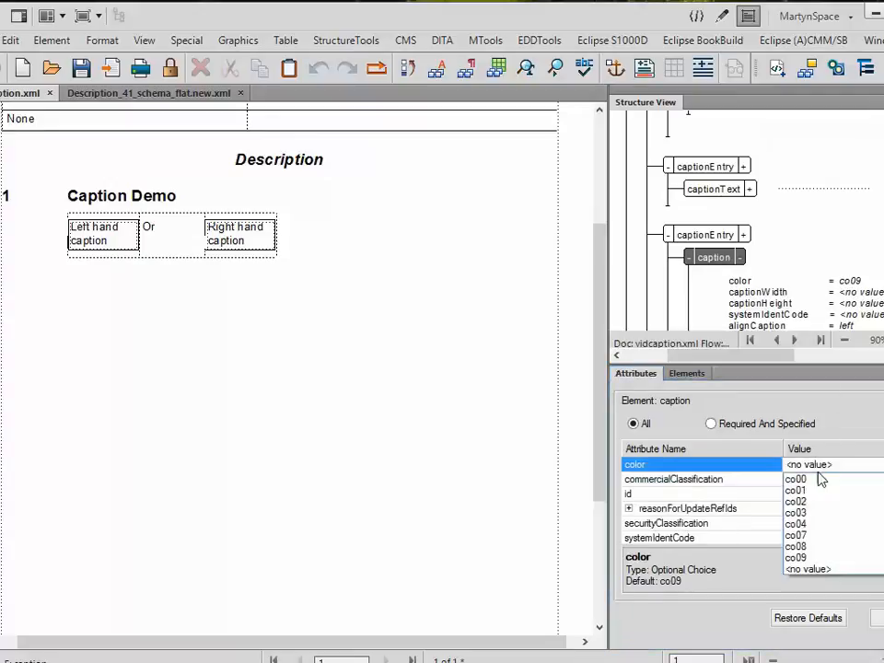
click(812, 527)
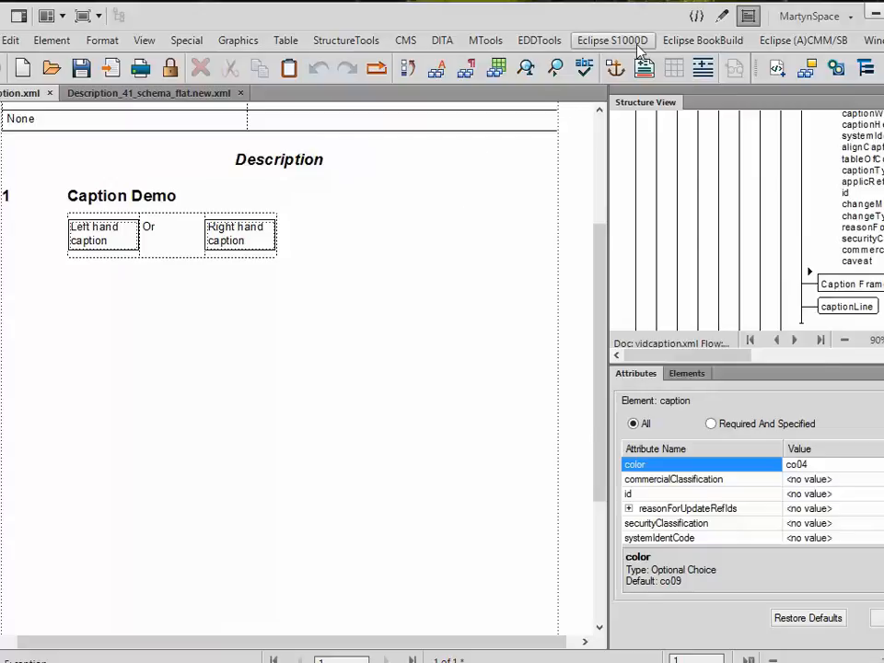
Run the Eclipse S1000D Format Captions function to apply the colour attributes to both captions
click(614, 40)
mouse_move(605, 313)
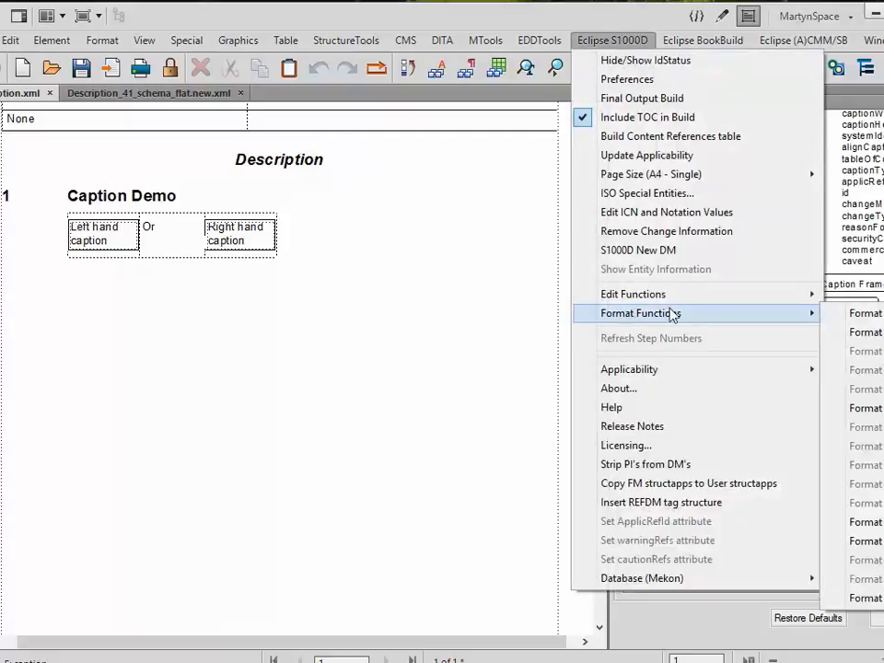
click(862, 331)
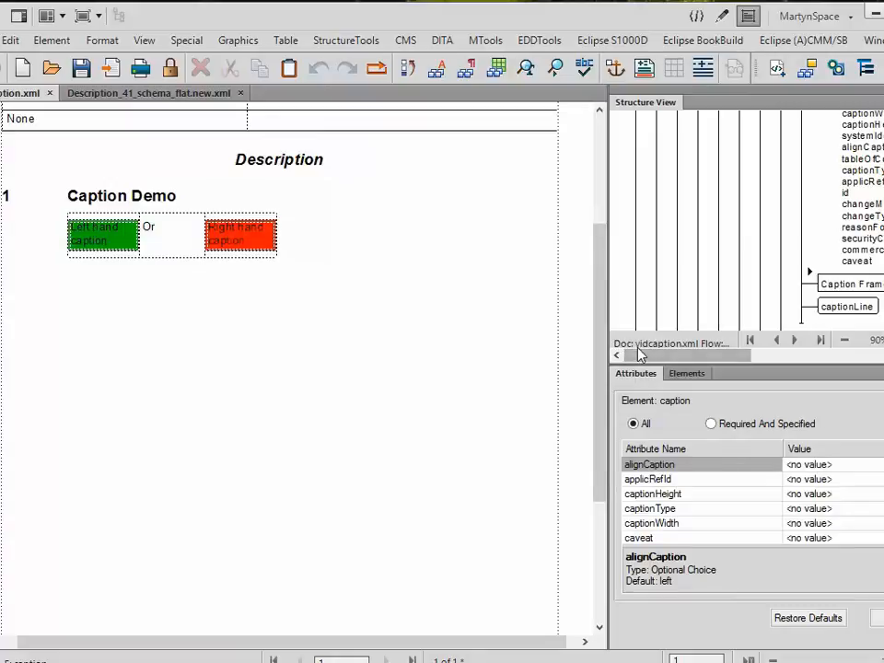
Set the right-hand caption element's captionWidth attribute to 30mm and its captionHeight attribute to 10mm
drag(656, 360, 672, 360)
drag(691, 357, 709, 357)
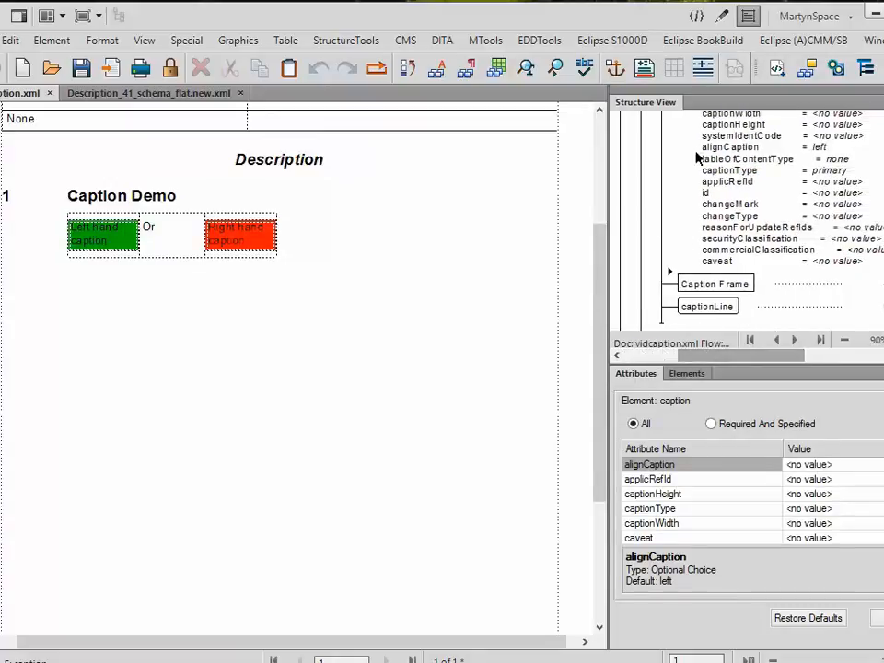
click(706, 284)
scroll(707, 288, up, 4)
scroll(706, 288, down, 3)
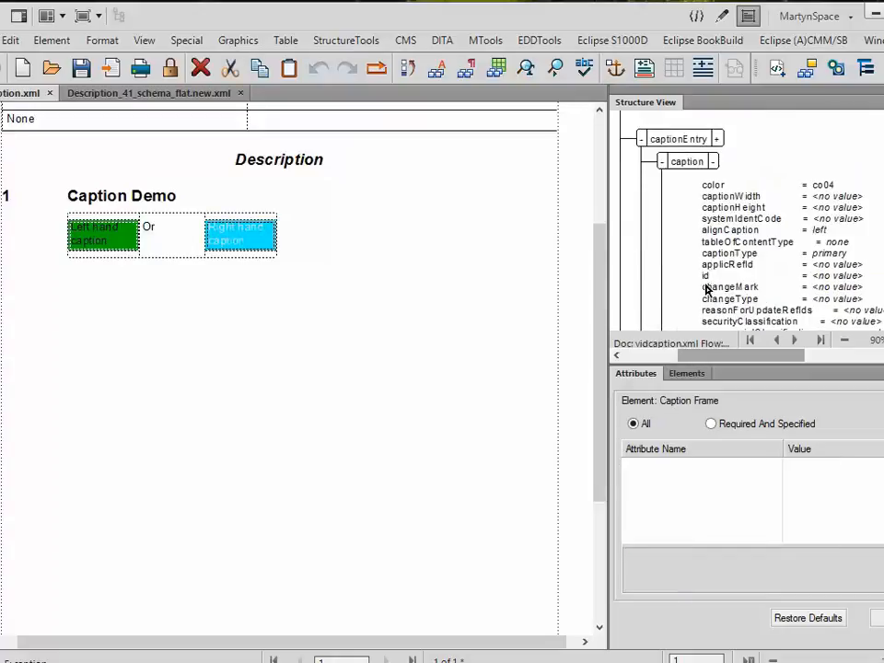
click(832, 202)
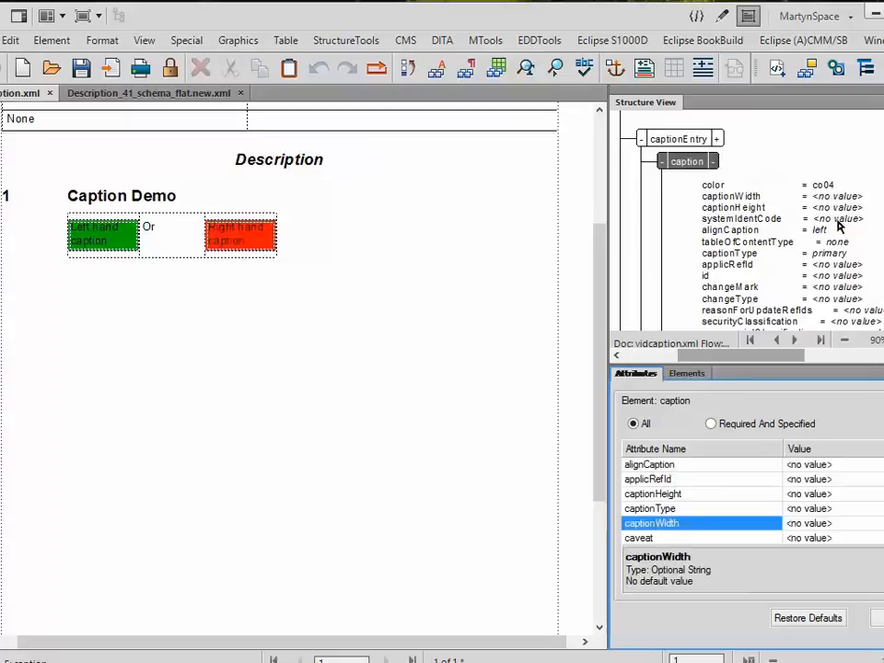
click(848, 526)
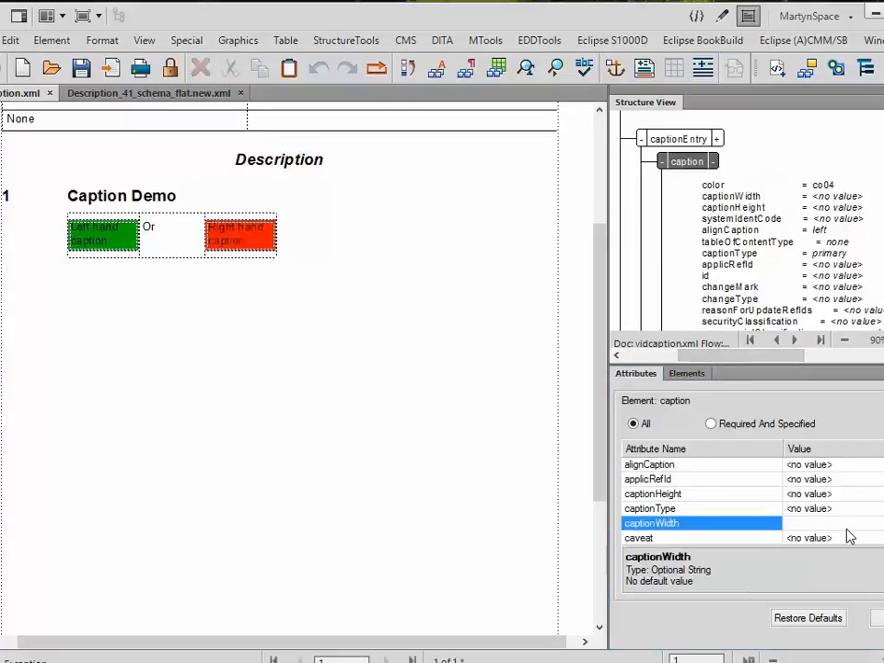
text(30mm)
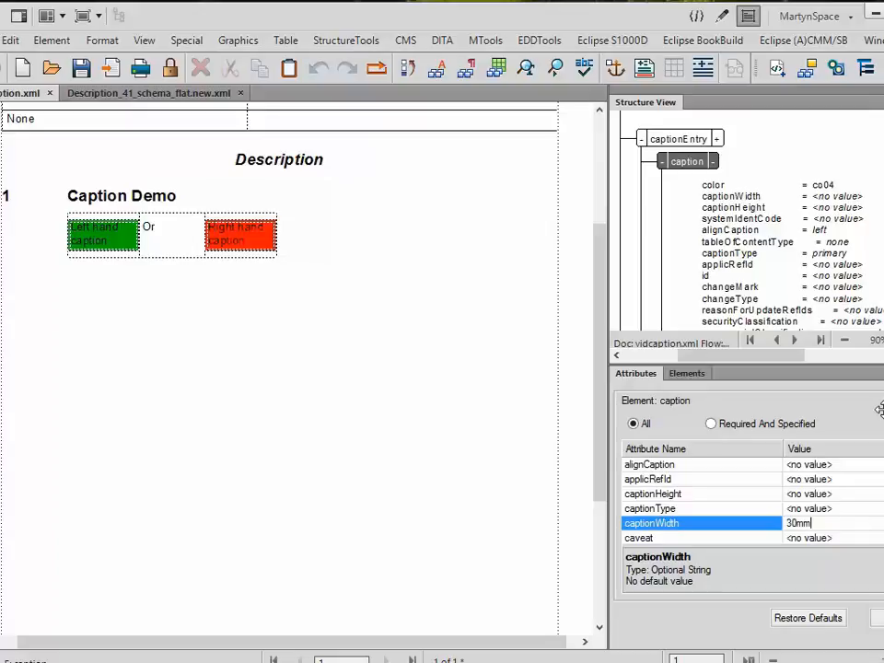
key(Return)
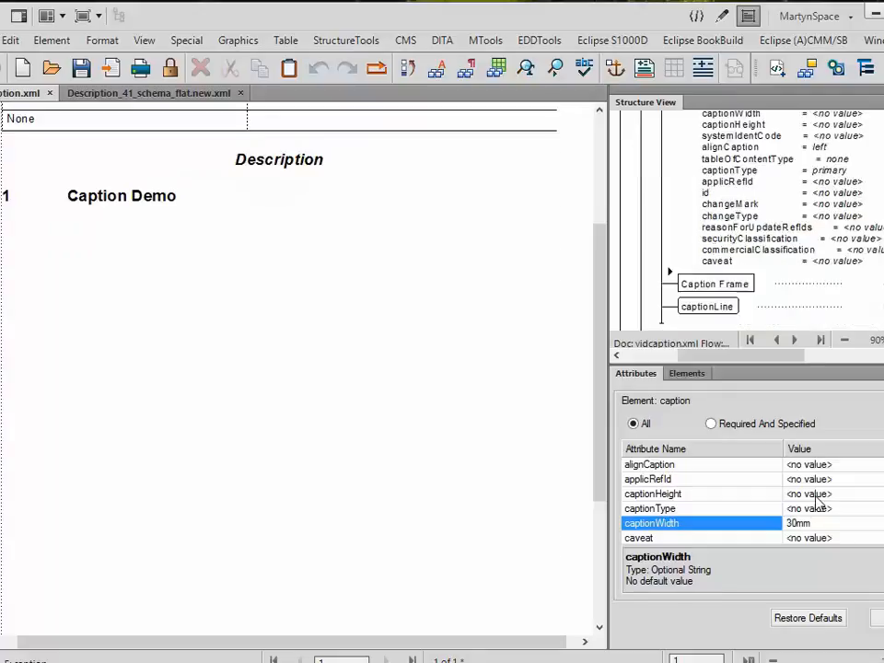
click(815, 496)
text(10mm)
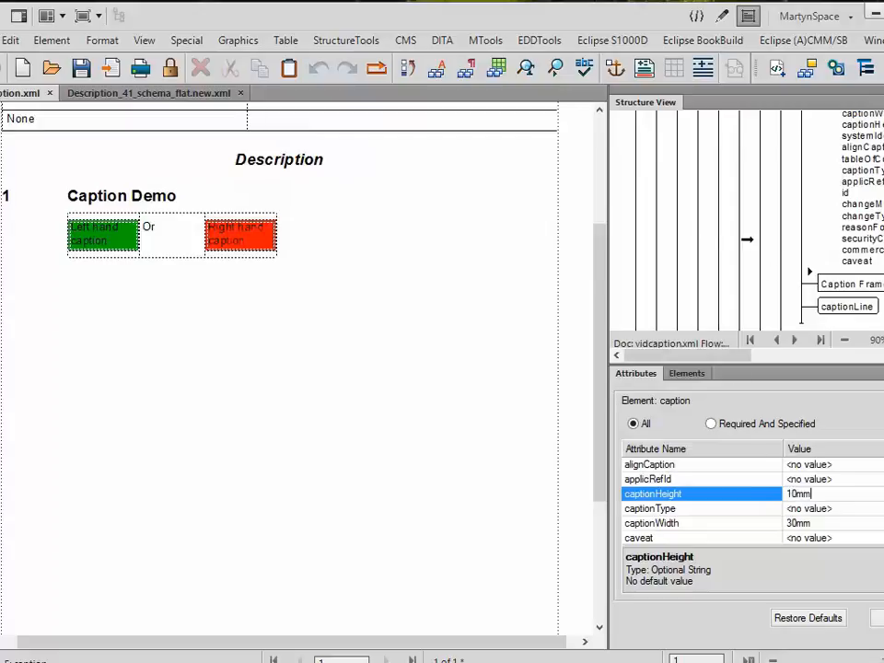
Set the left-hand caption element's captionWidth attribute to 30mm and its captionHeight attribute to 10mm
click(825, 256)
scroll(825, 256, up, 8)
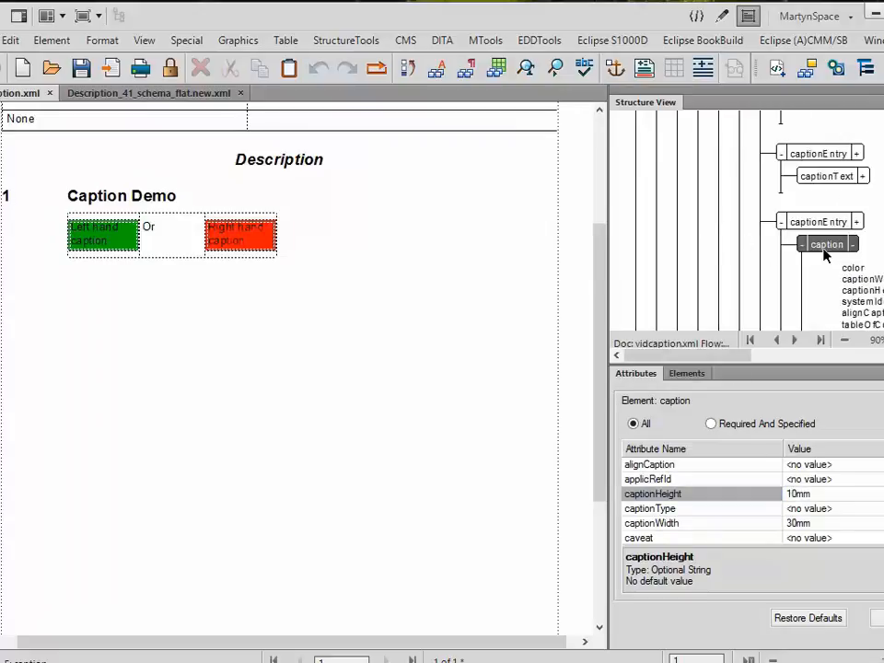
scroll(824, 256, up, 2)
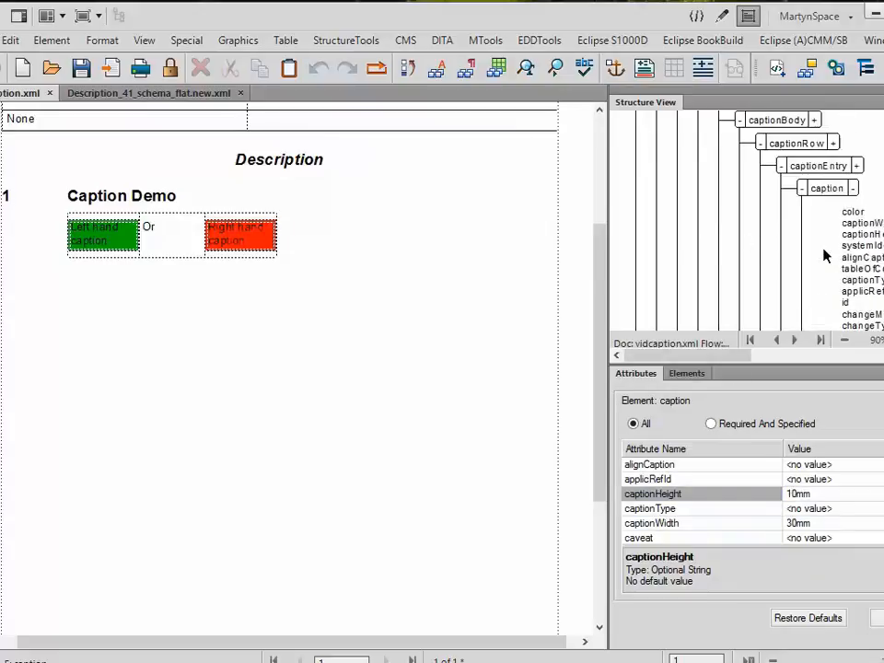
drag(723, 360, 774, 356)
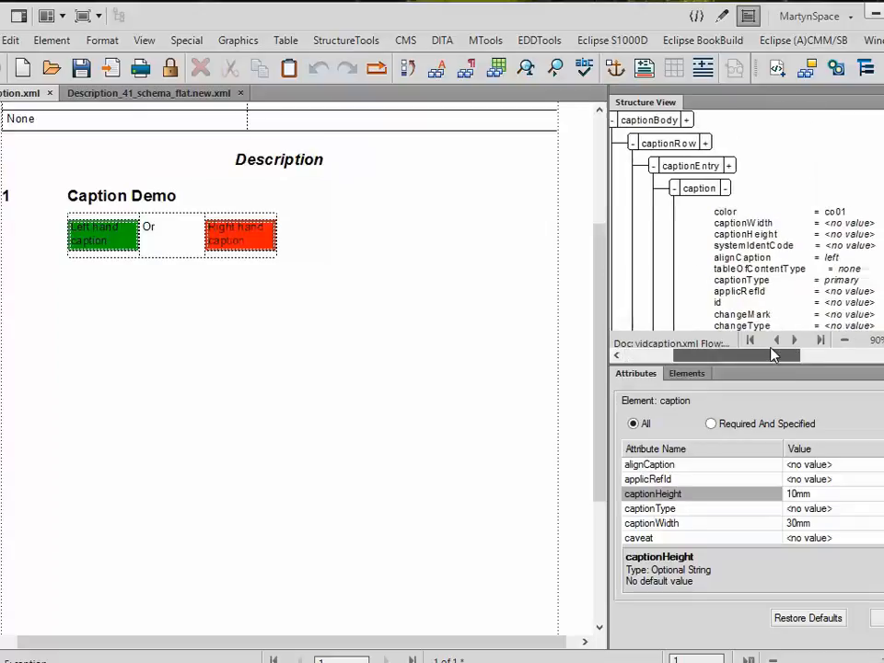
click(751, 229)
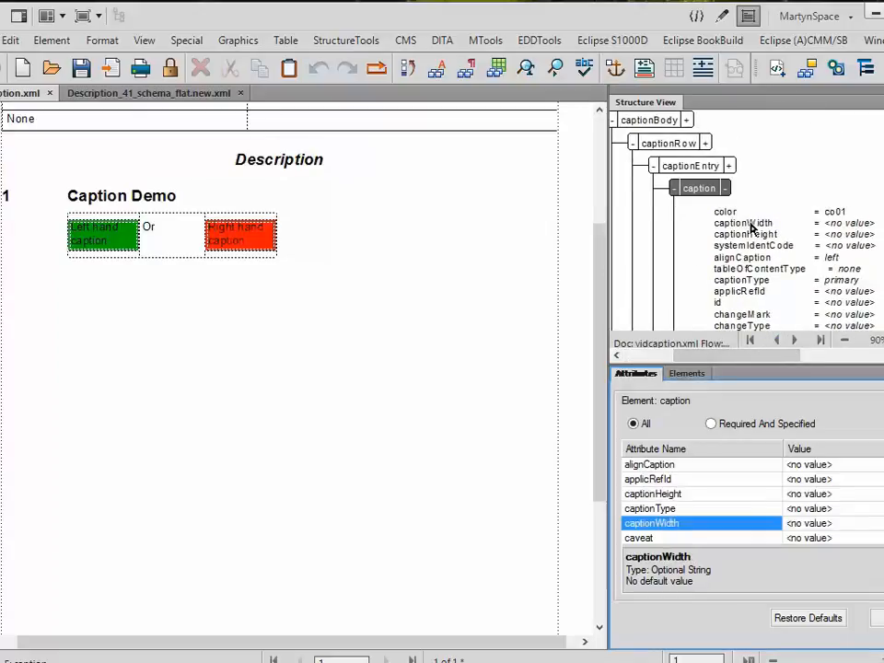
click(833, 523)
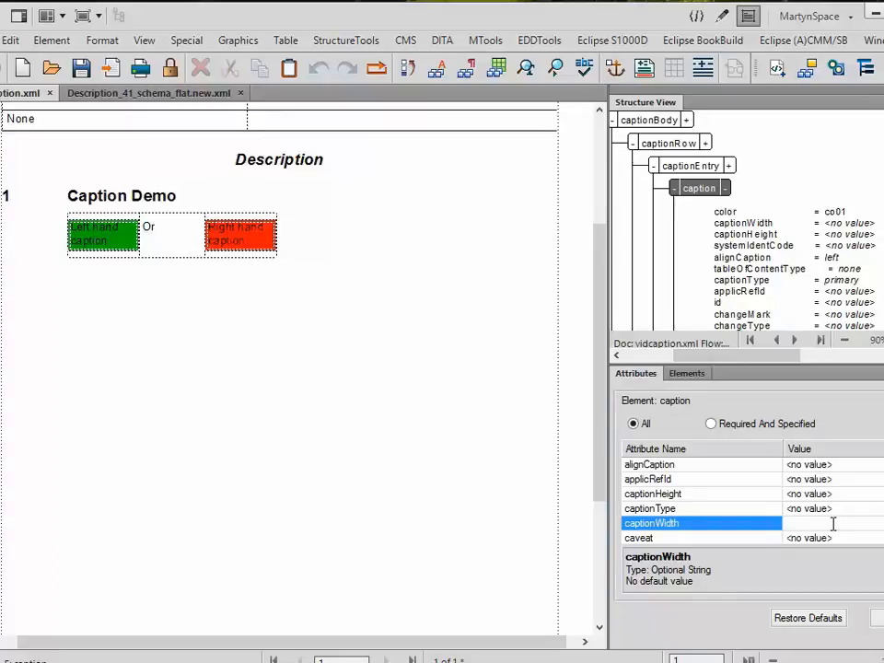
text(30mm)
click(830, 498)
click(830, 495)
text(10mm)
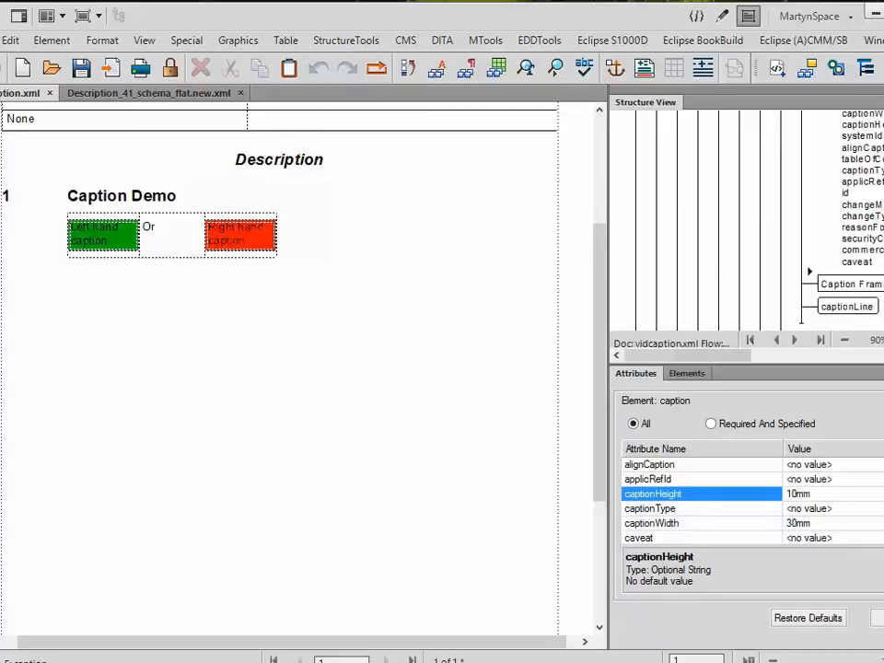
Reformat the captions with the Eclipse S1000D Format Captions function to apply the new widths and heights
click(290, 343)
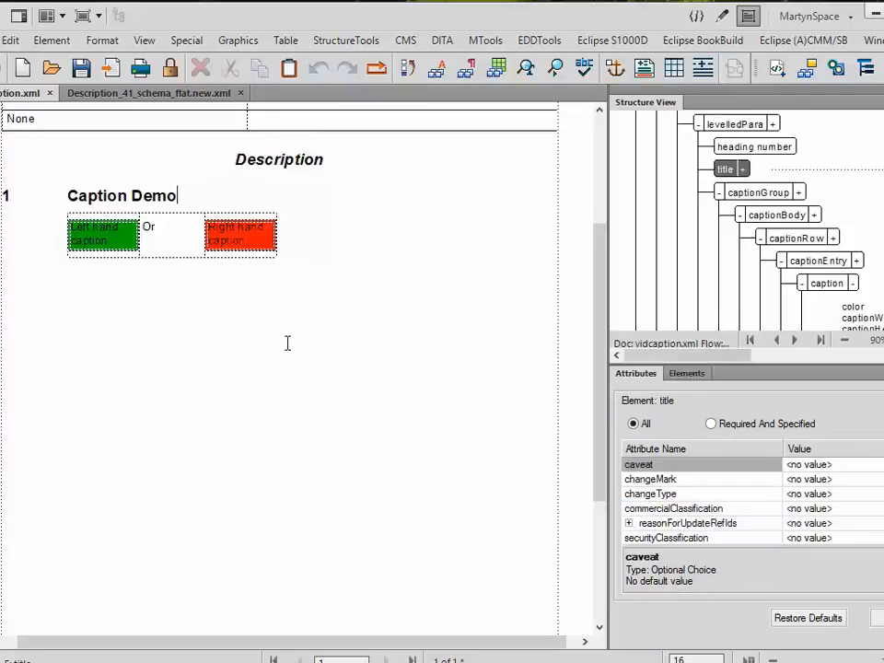
click(299, 233)
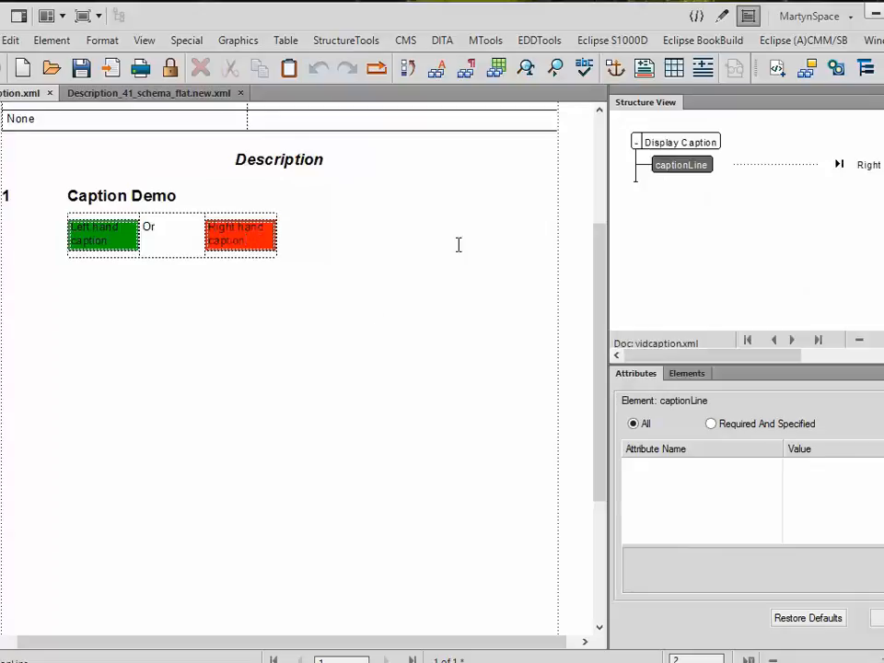
click(614, 41)
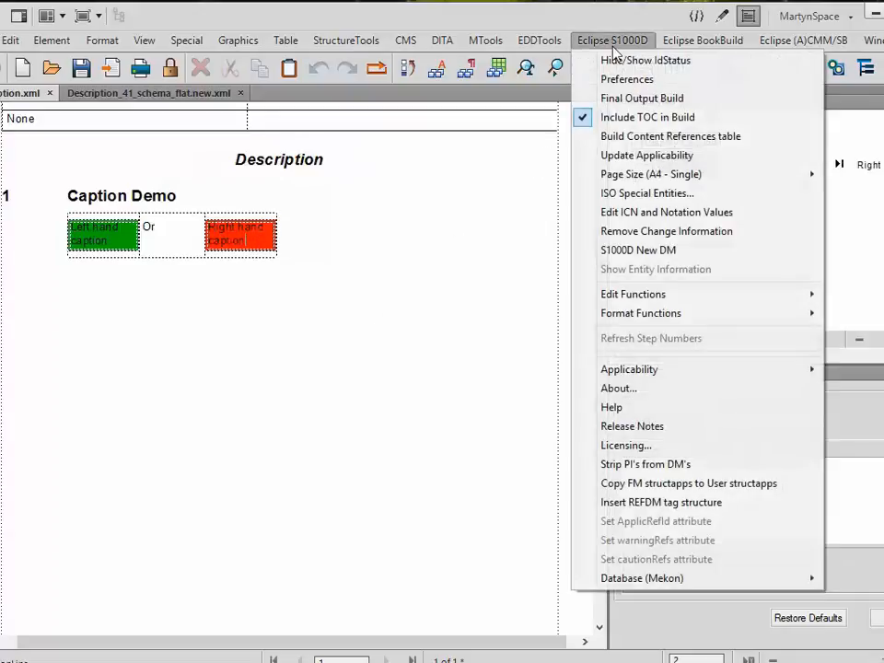
mouse_move(652, 315)
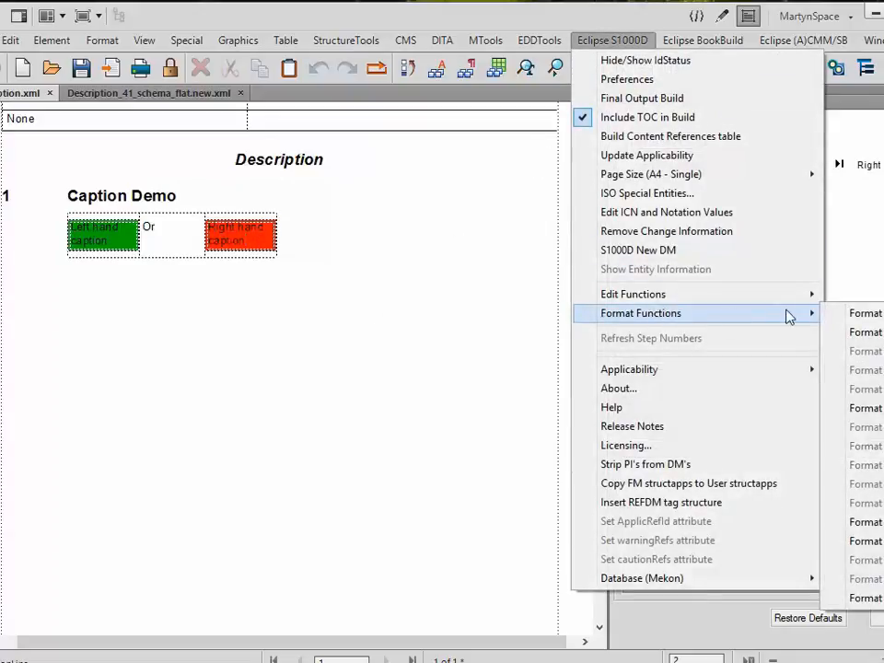
click(866, 335)
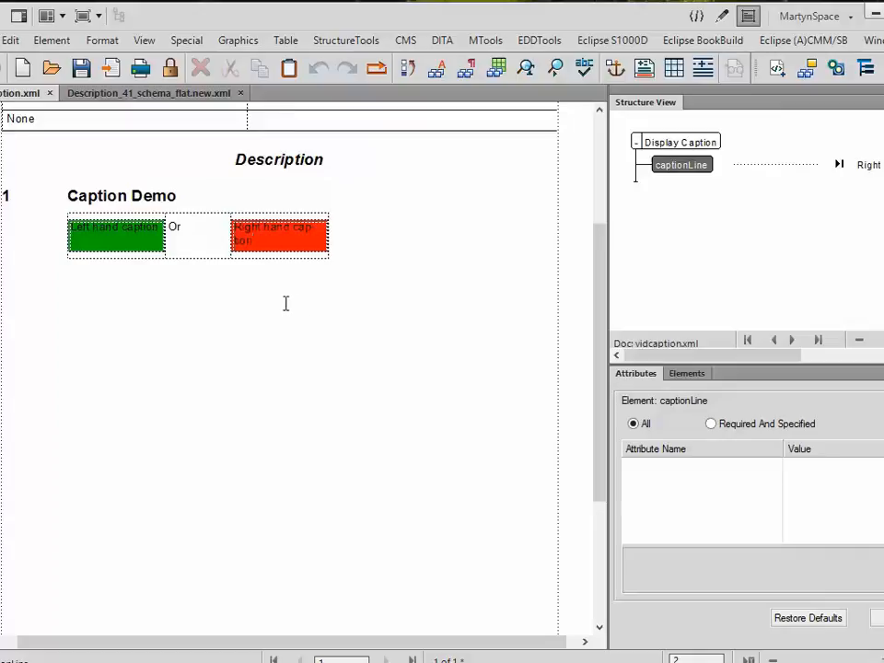
Set the captionWidth attribute of the right-hand caption element to 40mm
click(293, 233)
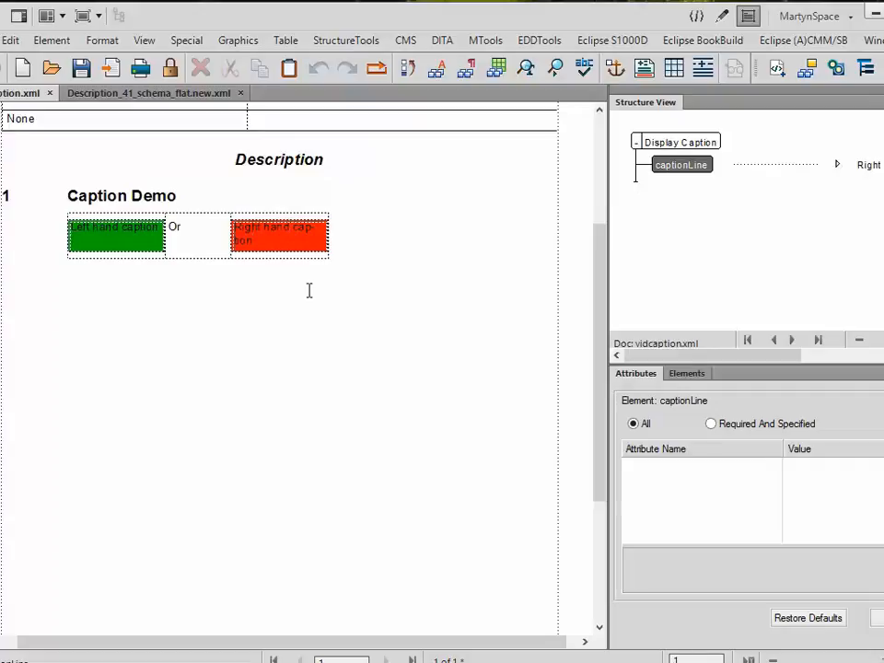
click(213, 240)
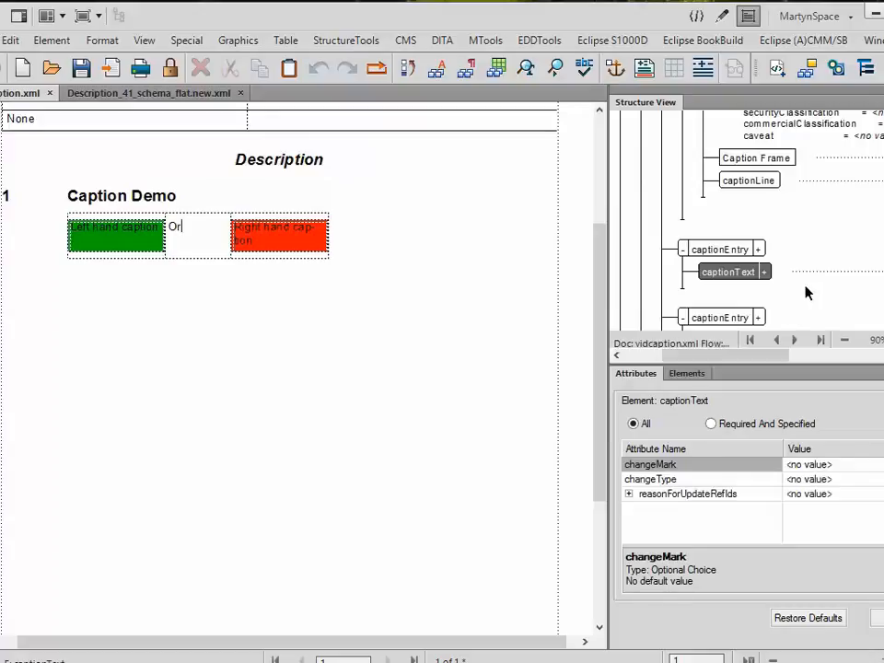
click(794, 319)
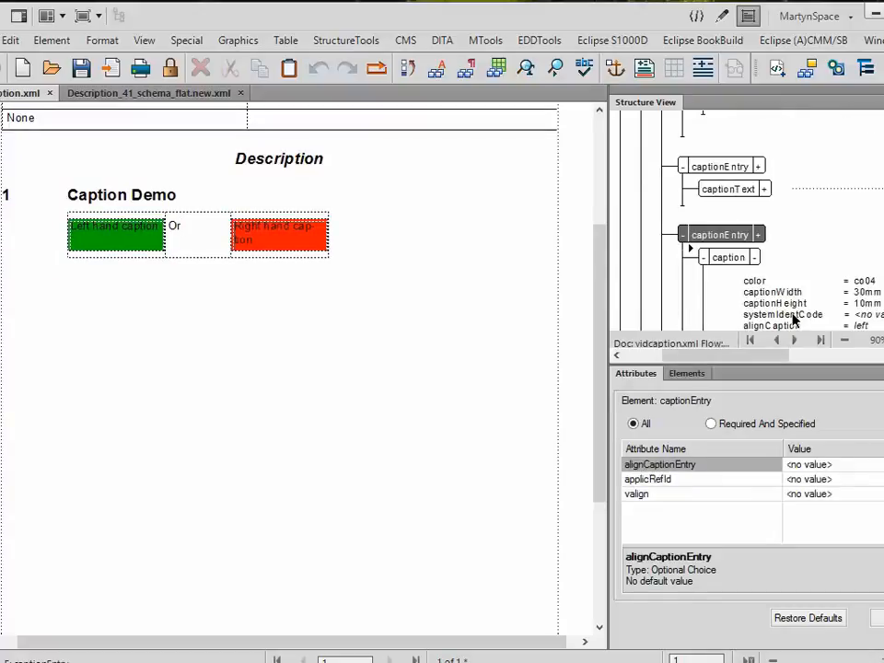
scroll(793, 319, down, 2)
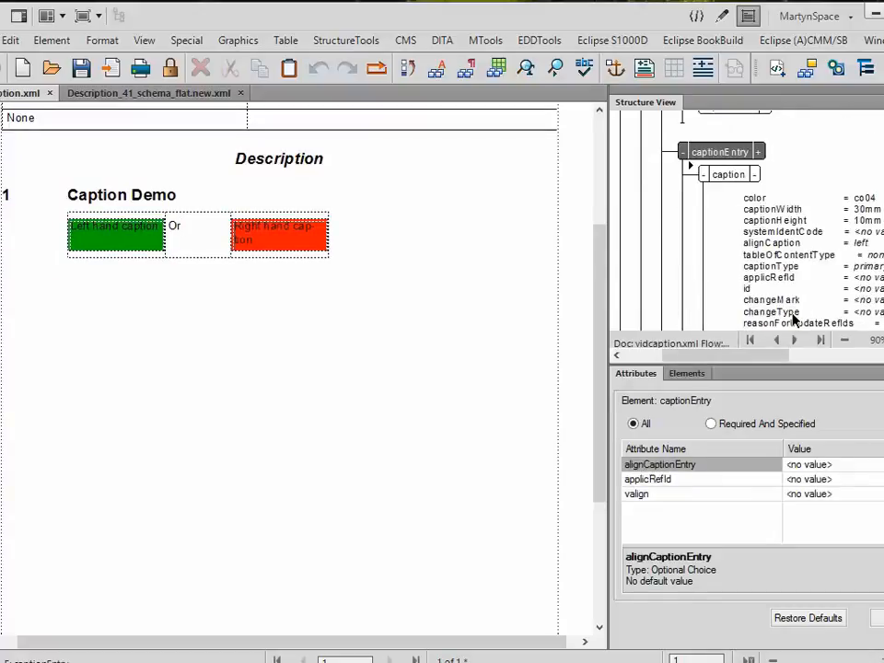
click(863, 211)
drag(794, 523, 779, 525)
text(40mm)
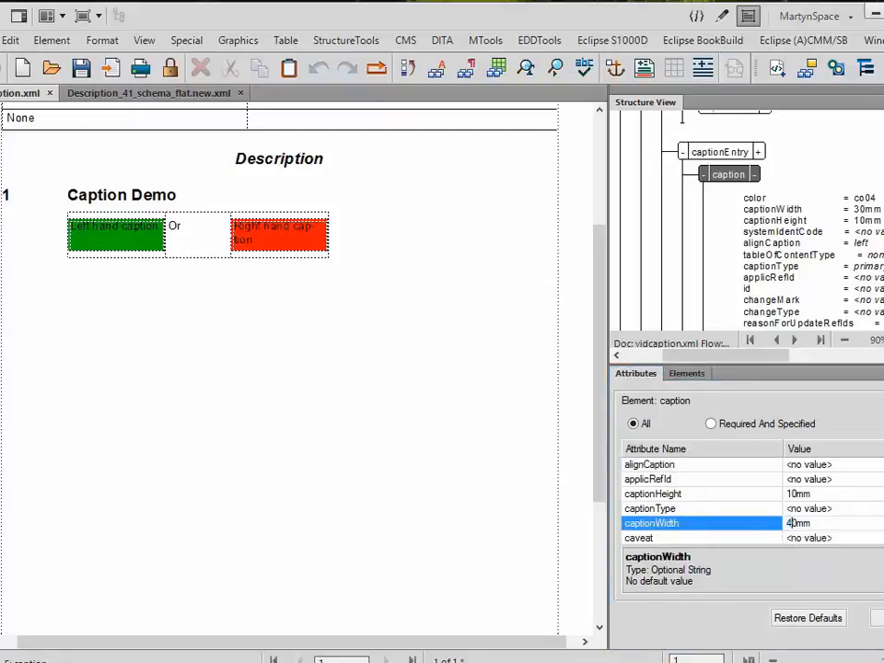
click(839, 468)
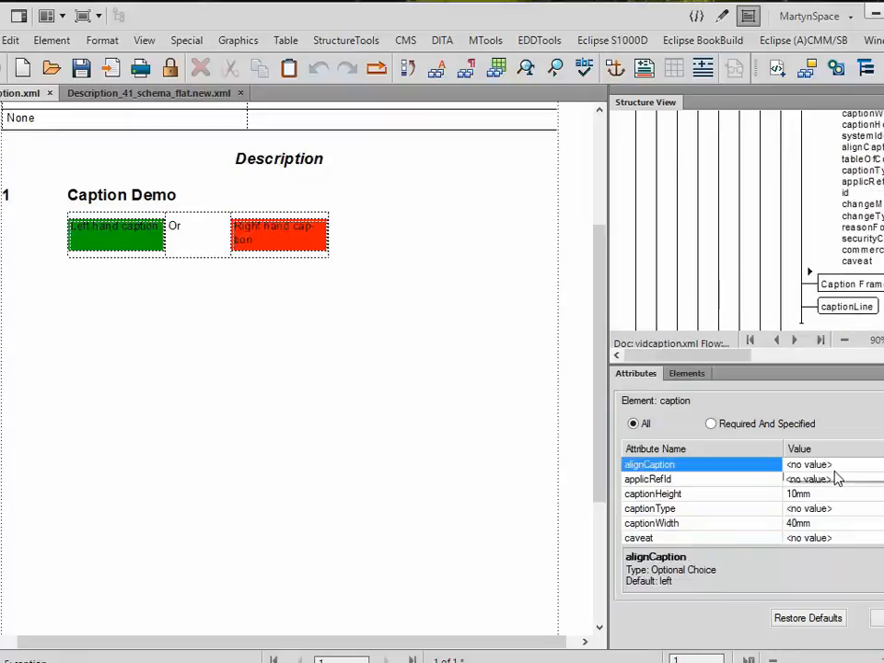
Run the Eclipse S1000D Format Captions function to apply the right-hand caption's 40mm width
click(620, 43)
click(620, 43)
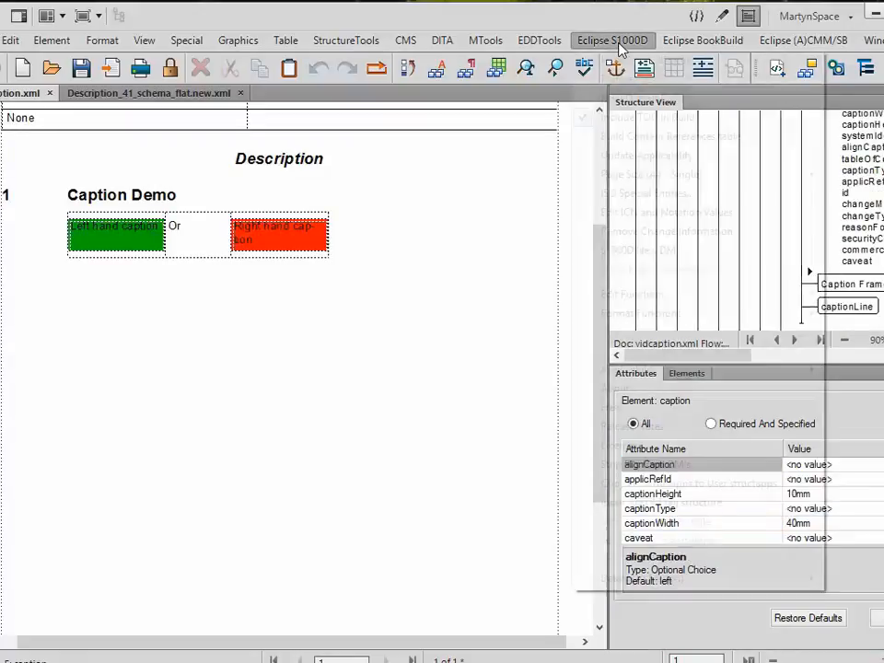
mouse_move(675, 325)
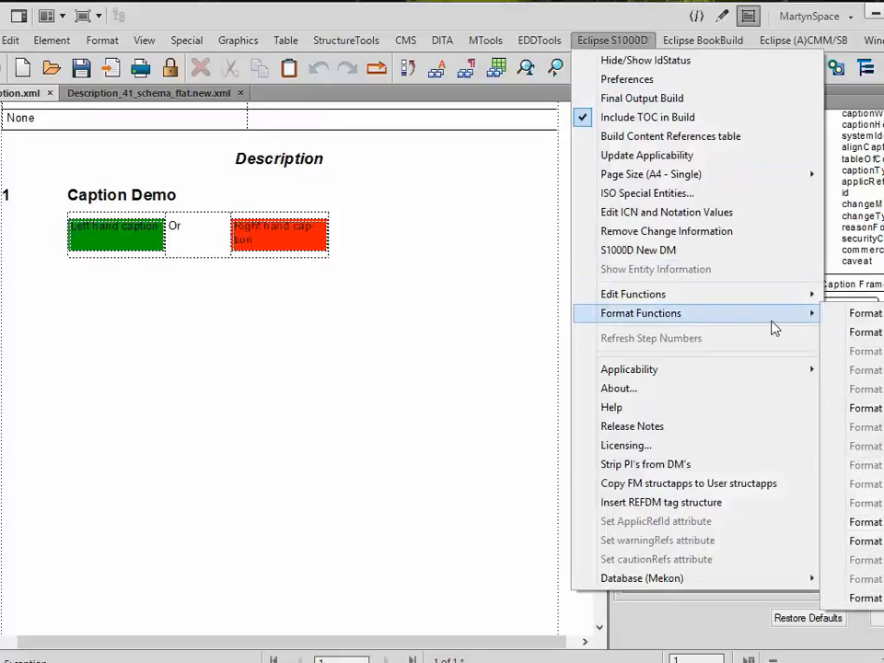
click(875, 333)
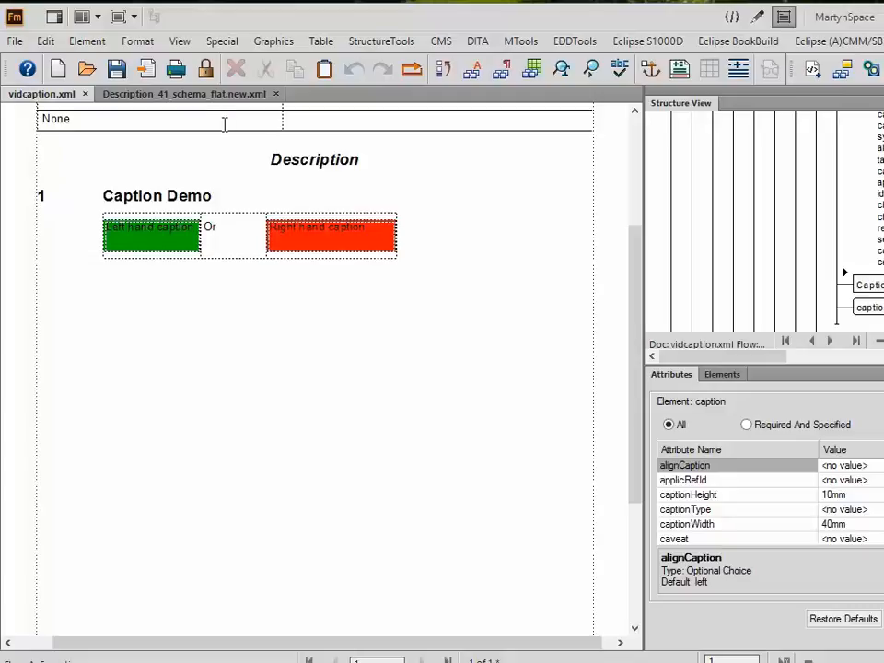
Switch to the Description_41_schema_flat.new.xml document
click(190, 101)
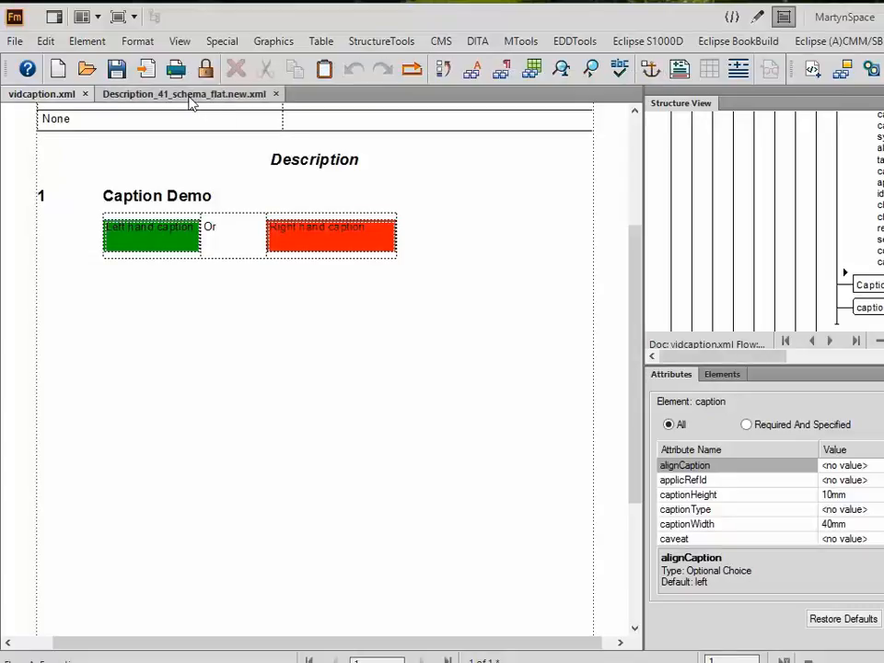